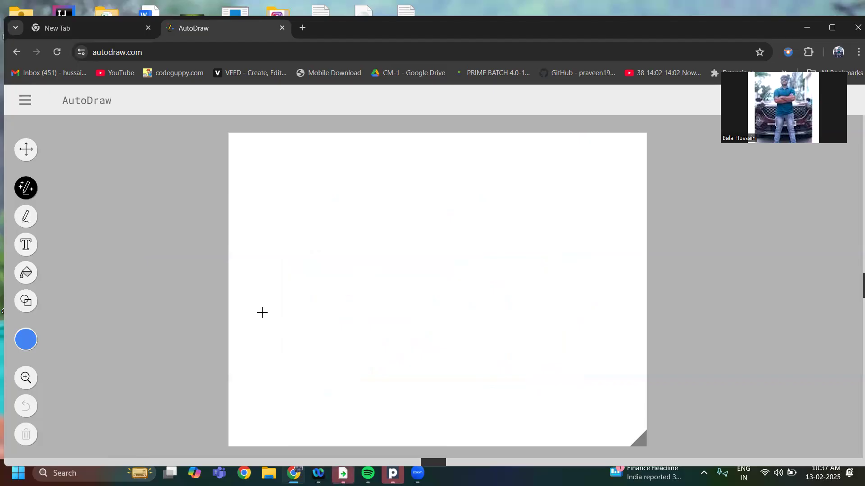
Sketch four freehand ovals on the canvas, label the upper one dB, and draw arrows from the two outer lower ovals to the middle one
{"action": "mouse_move", "coordinate": [262, 312]}
{"action": "left_mouse_down"}
{"action": "mouse_move", "coordinate": [237, 345]}
{"action": "mouse_move", "coordinate": [279, 332]}
{"action": "mouse_move", "coordinate": [253, 313]}
{"action": "left_mouse_up"}
{"action": "mouse_move", "coordinate": [347, 333]}
{"action": "left_mouse_down"}
{"action": "mouse_move", "coordinate": [305, 363]}
{"action": "mouse_move", "coordinate": [376, 387]}
{"action": "mouse_move", "coordinate": [342, 328]}
{"action": "mouse_move", "coordinate": [332, 335]}
{"action": "left_mouse_up"}
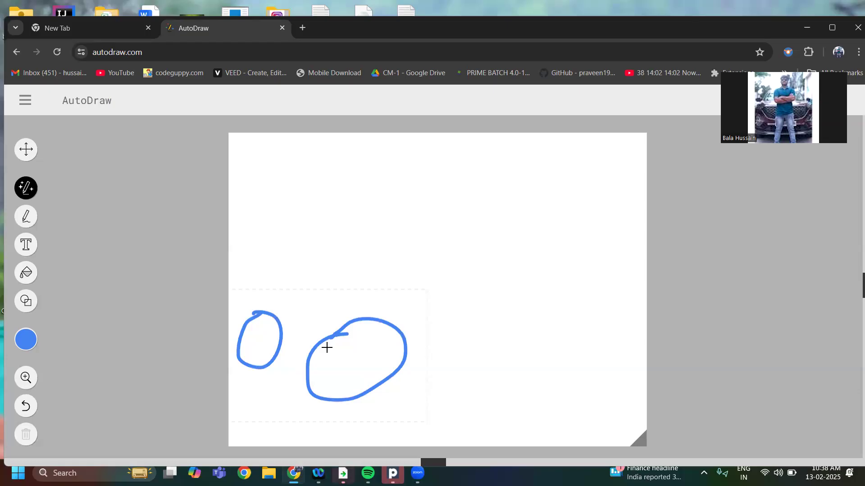
{"action": "mouse_move", "coordinate": [251, 338]}
{"action": "left_mouse_down"}
{"action": "mouse_move", "coordinate": [257, 341]}
{"action": "mouse_move", "coordinate": [256, 332]}
{"action": "left_mouse_up"}
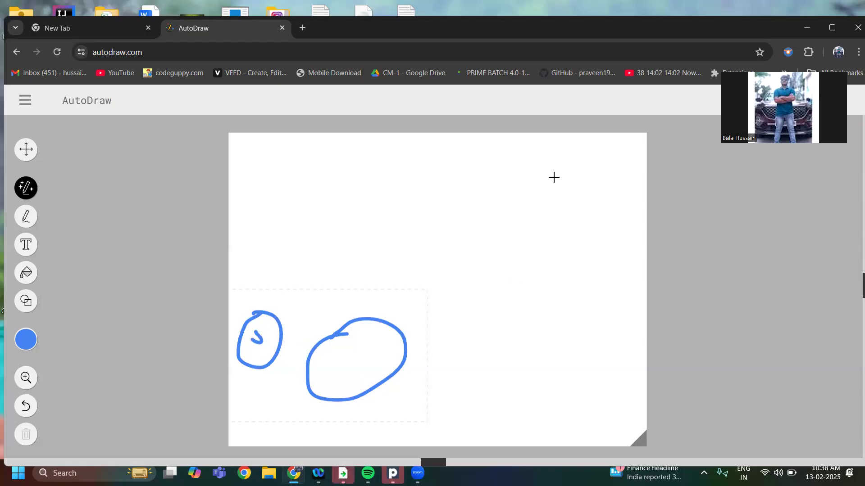
{"action": "mouse_move", "coordinate": [556, 176]}
{"action": "left_mouse_down"}
{"action": "mouse_move", "coordinate": [523, 203]}
{"action": "mouse_move", "coordinate": [593, 198]}
{"action": "mouse_move", "coordinate": [544, 165]}
{"action": "mouse_move", "coordinate": [535, 183]}
{"action": "mouse_move", "coordinate": [549, 211]}
{"action": "mouse_move", "coordinate": [538, 215]}
{"action": "mouse_move", "coordinate": [561, 216]}
{"action": "mouse_move", "coordinate": [563, 201]}
{"action": "mouse_move", "coordinate": [573, 217]}
{"action": "mouse_move", "coordinate": [565, 222]}
{"action": "left_mouse_up"}
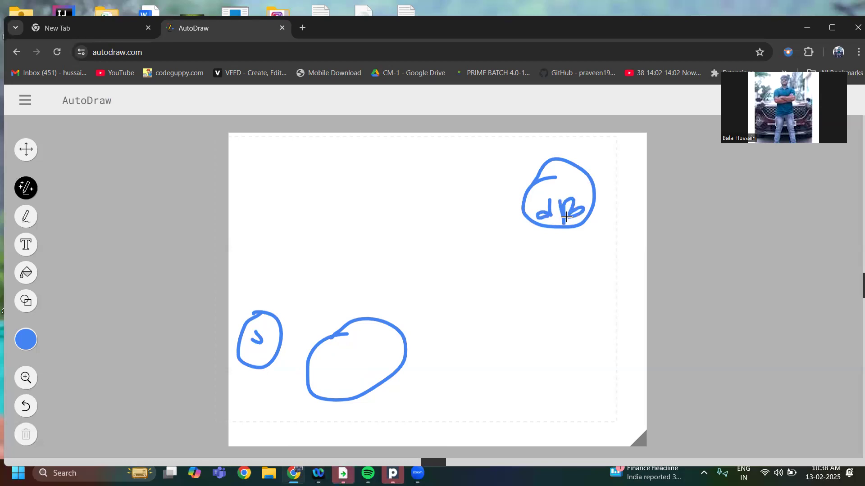
{"action": "mouse_move", "coordinate": [458, 381]}
{"action": "left_mouse_down"}
{"action": "mouse_move", "coordinate": [430, 396]}
{"action": "mouse_move", "coordinate": [485, 423]}
{"action": "mouse_move", "coordinate": [463, 358]}
{"action": "mouse_move", "coordinate": [432, 394]}
{"action": "left_mouse_up"}
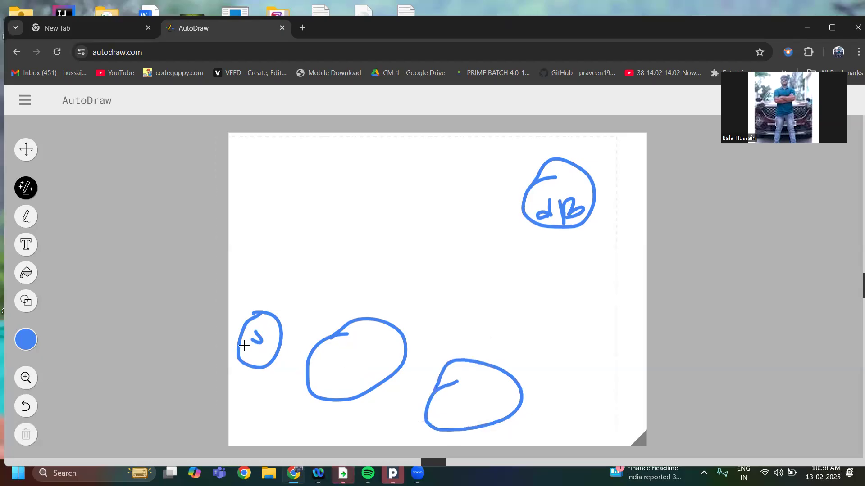
{"action": "mouse_move", "coordinate": [258, 337]}
{"action": "left_mouse_down"}
{"action": "mouse_move", "coordinate": [251, 344]}
{"action": "mouse_move", "coordinate": [263, 348]}
{"action": "mouse_move", "coordinate": [245, 327]}
{"action": "mouse_move", "coordinate": [258, 336]}
{"action": "mouse_move", "coordinate": [258, 320]}
{"action": "mouse_move", "coordinate": [268, 325]}
{"action": "mouse_move", "coordinate": [314, 357]}
{"action": "mouse_move", "coordinate": [307, 349]}
{"action": "mouse_move", "coordinate": [305, 363]}
{"action": "left_mouse_up"}
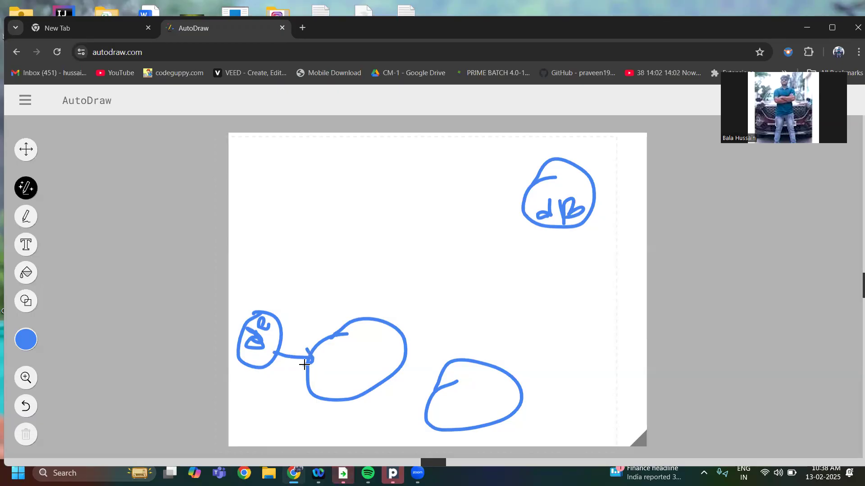
{"action": "mouse_move", "coordinate": [427, 407]}
{"action": "left_mouse_down"}
{"action": "mouse_move", "coordinate": [385, 384]}
{"action": "mouse_move", "coordinate": [388, 407]}
{"action": "mouse_move", "coordinate": [402, 384]}
{"action": "left_mouse_up"}
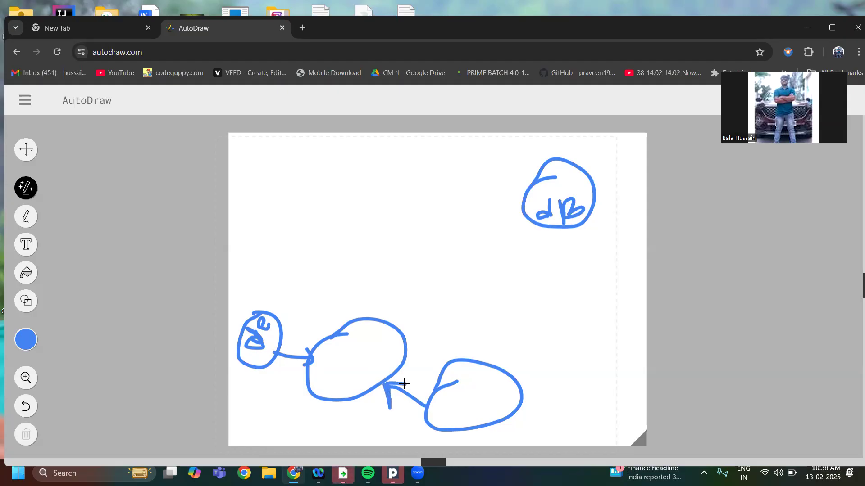
Add the text "pC" inside the middle oval in the lower part of the drawing
{"action": "key", "text": "v"}
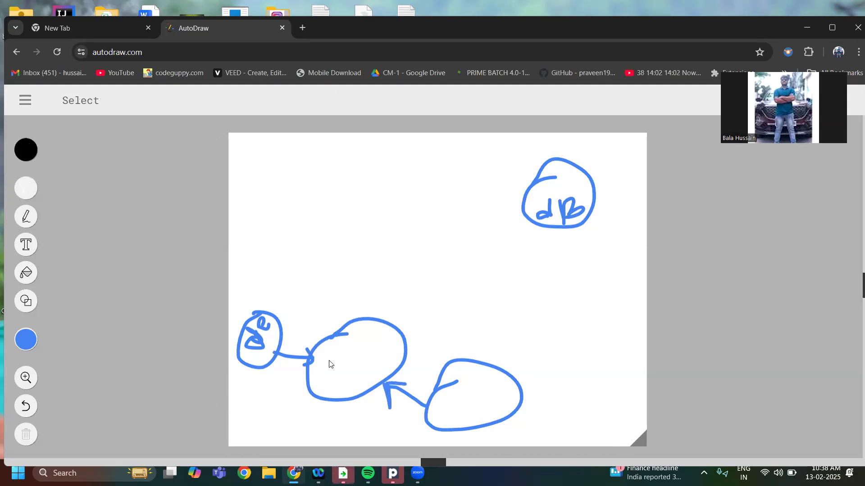
{"action": "left_click", "coordinate": [340, 363]}
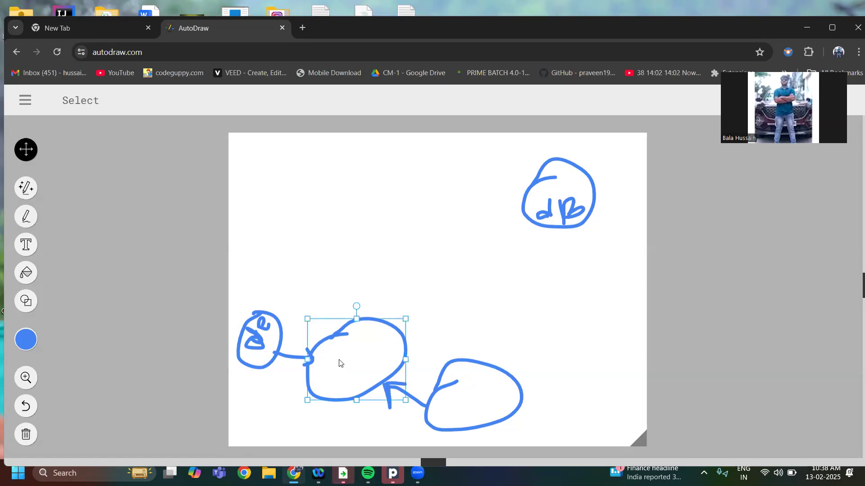
{"action": "left_click", "coordinate": [26, 245]}
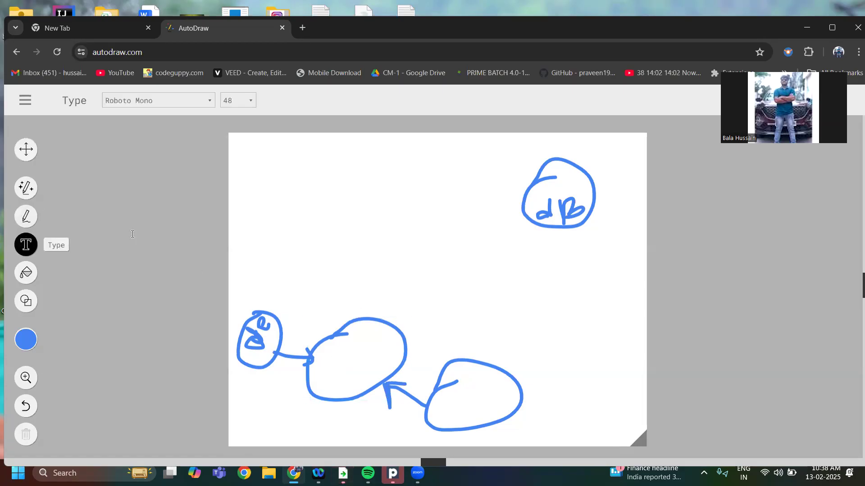
{"action": "left_click", "coordinate": [334, 356]}
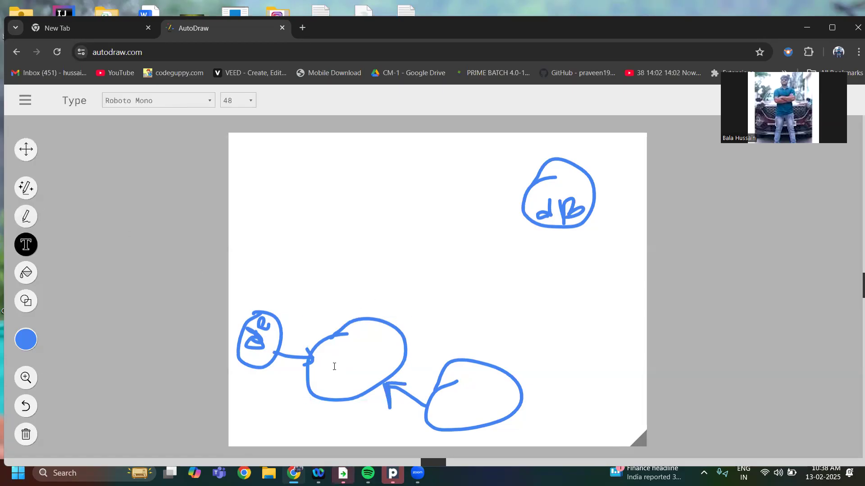
{"action": "type", "text": "pvc"}
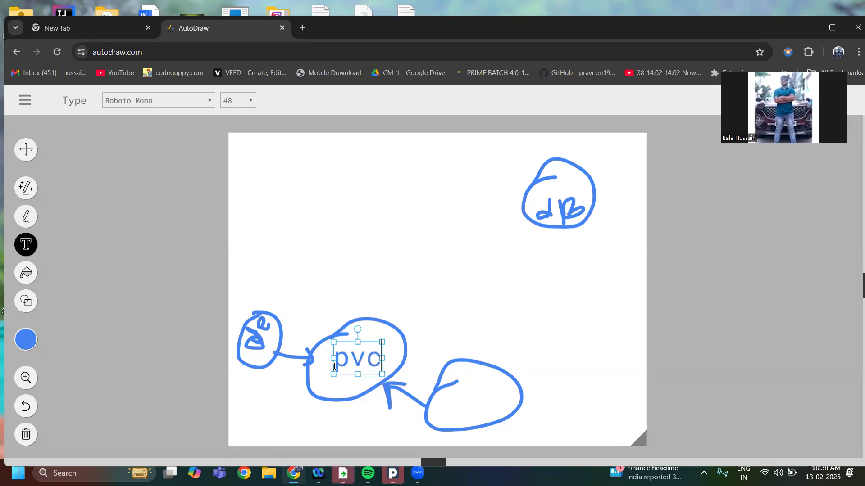
{"action": "key", "text": "BackSpace"}
{"action": "key", "text": "BackSpace"}
{"action": "type", "text": "C"}
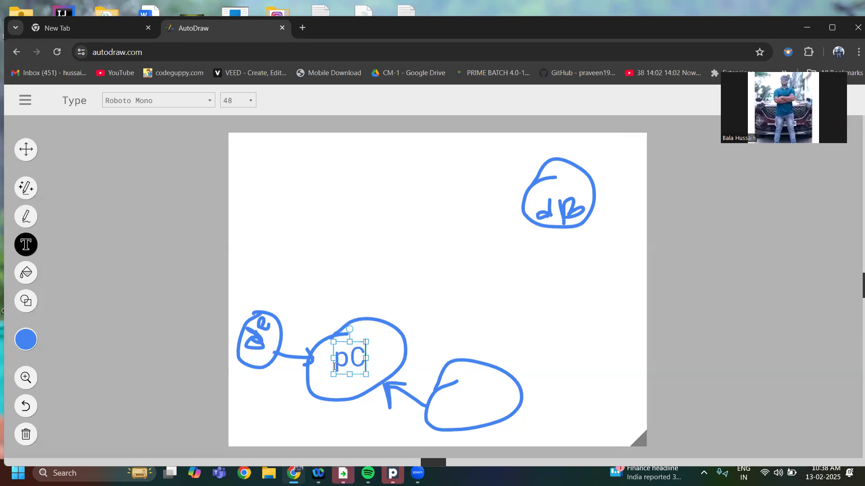
{"action": "left_click", "coordinate": [450, 411]}
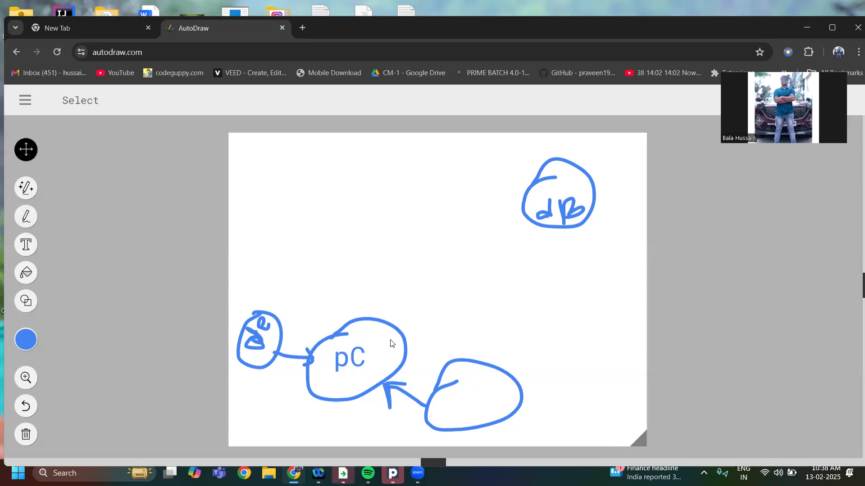
Shift the pC oval slightly upward and draw freehand arrows from it to the dB circle and to the empty lower oval
{"action": "mouse_move", "coordinate": [402, 332]}
{"action": "left_mouse_down"}
{"action": "mouse_move", "coordinate": [450, 305]}
{"action": "mouse_move", "coordinate": [401, 323]}
{"action": "left_mouse_up"}
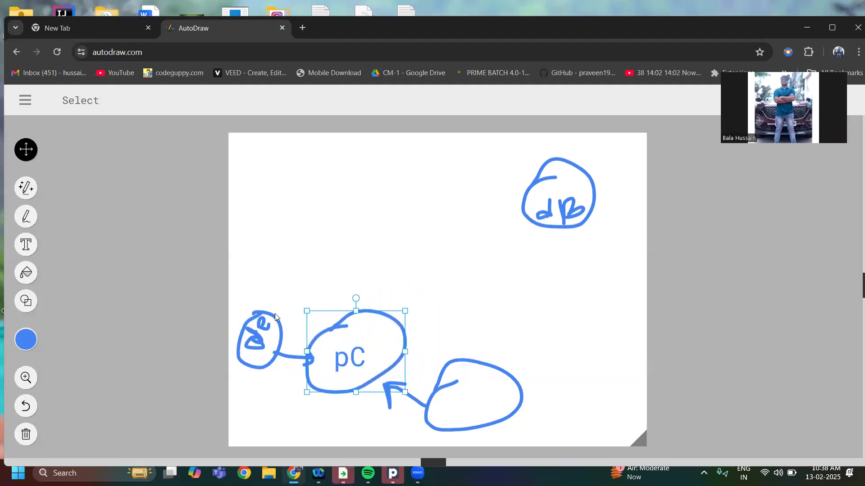
{"action": "left_click", "coordinate": [25, 216]}
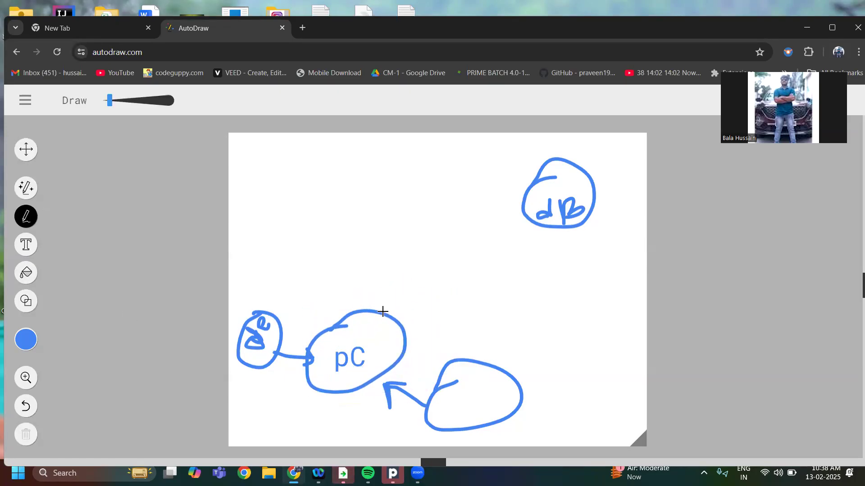
{"action": "mouse_move", "coordinate": [402, 326]}
{"action": "left_mouse_down"}
{"action": "mouse_move", "coordinate": [522, 216]}
{"action": "mouse_move", "coordinate": [541, 220]}
{"action": "mouse_move", "coordinate": [533, 238]}
{"action": "left_mouse_up"}
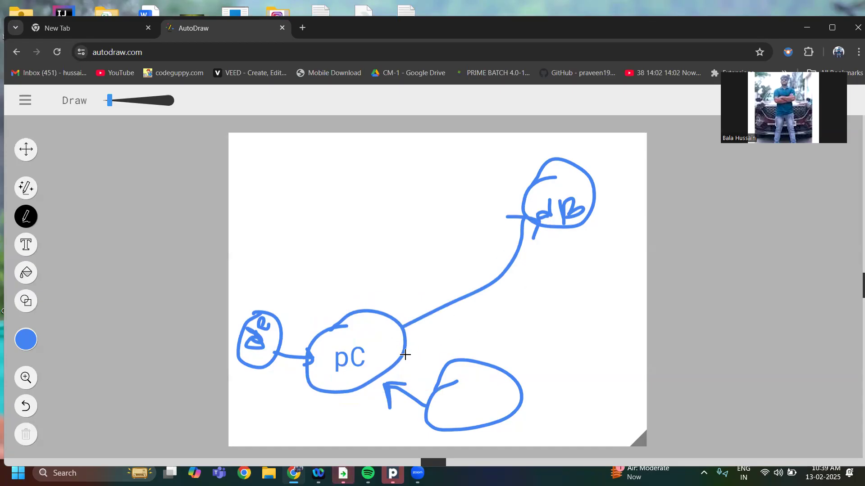
{"action": "mouse_move", "coordinate": [406, 354]}
{"action": "left_mouse_down"}
{"action": "mouse_move", "coordinate": [432, 378]}
{"action": "mouse_move", "coordinate": [430, 360]}
{"action": "left_mouse_up"}
Draw a role circle on the line to dB with an arrow toward a V mark, and write O in the empty lower oval
{"action": "mouse_move", "coordinate": [451, 238]}
{"action": "left_mouse_down"}
{"action": "mouse_move", "coordinate": [425, 266]}
{"action": "mouse_move", "coordinate": [490, 249]}
{"action": "mouse_move", "coordinate": [432, 253]}
{"action": "left_mouse_up"}
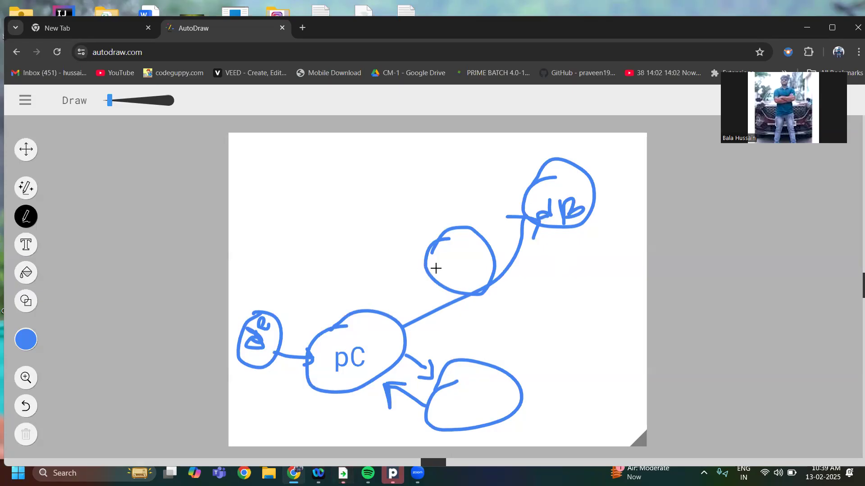
{"action": "mouse_move", "coordinate": [439, 261]}
{"action": "left_mouse_down"}
{"action": "mouse_move", "coordinate": [441, 270]}
{"action": "mouse_move", "coordinate": [459, 276]}
{"action": "mouse_move", "coordinate": [456, 261]}
{"action": "mouse_move", "coordinate": [469, 279]}
{"action": "mouse_move", "coordinate": [469, 252]}
{"action": "mouse_move", "coordinate": [522, 297]}
{"action": "mouse_move", "coordinate": [548, 289]}
{"action": "mouse_move", "coordinate": [546, 301]}
{"action": "mouse_move", "coordinate": [579, 287]}
{"action": "mouse_move", "coordinate": [590, 270]}
{"action": "left_mouse_up"}
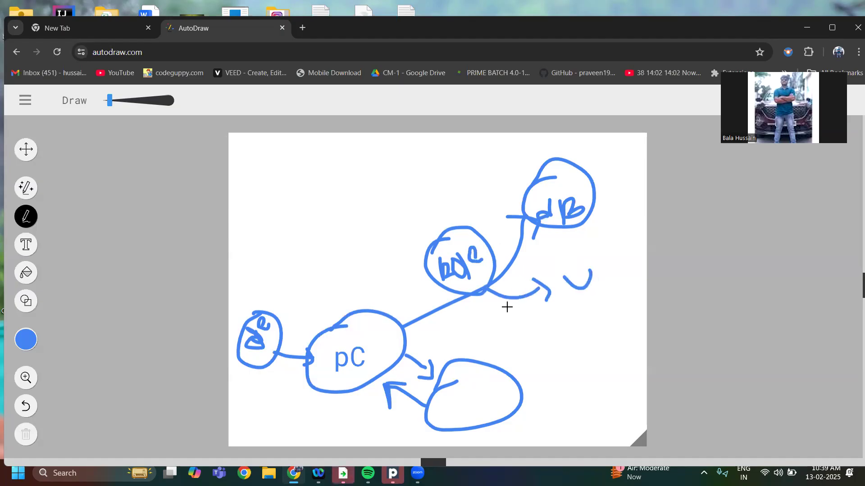
{"action": "left_click_drag", "start_coordinate": [466, 399], "coordinate": [470, 398]}
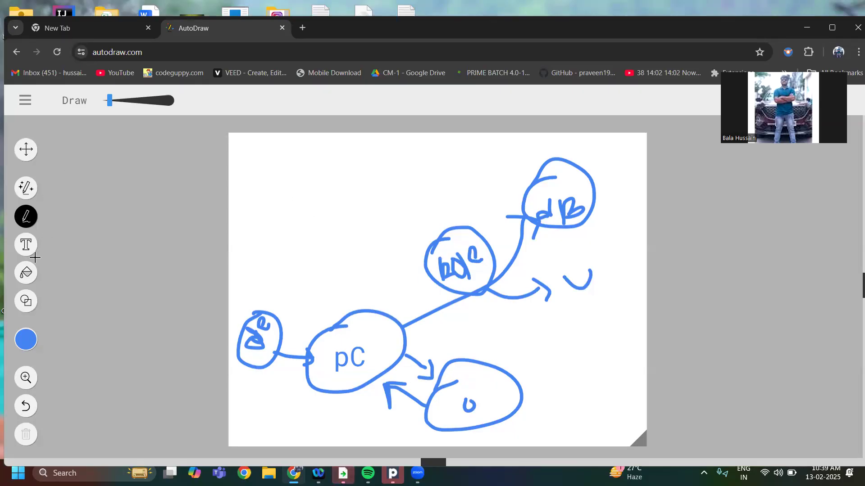
Add the text "Role" in the empty upper-left area of the canvas
{"action": "left_click", "coordinate": [25, 244]}
{"action": "left_click", "coordinate": [263, 184]}
{"action": "type", "text": "Role"}
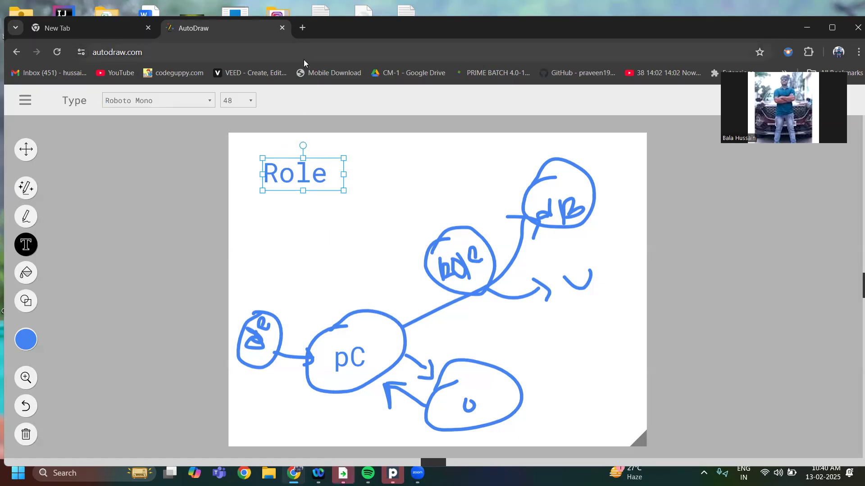
Search the web for "aws console login" in a new browser tab and open the AWS Management Console page
{"action": "left_click", "coordinate": [302, 28]}
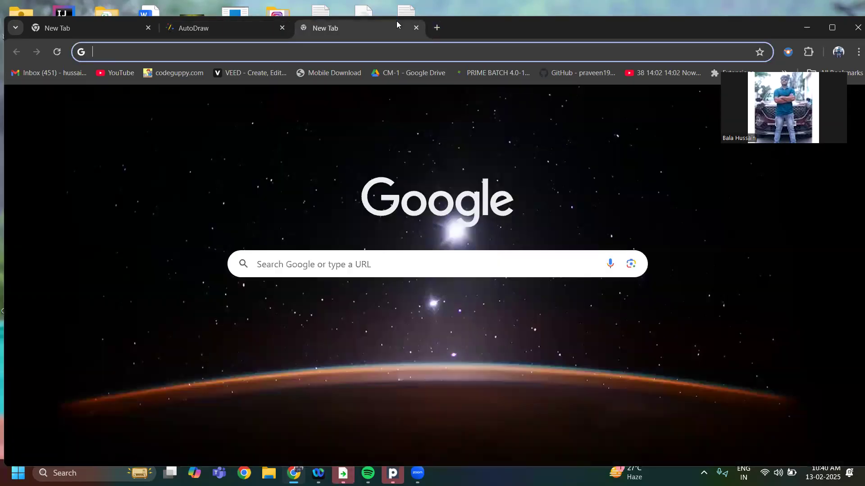
{"action": "left_click", "coordinate": [237, 49]}
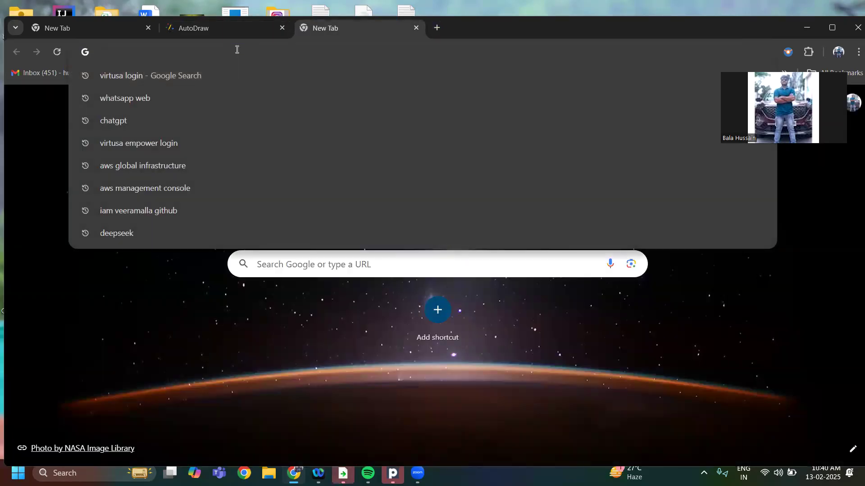
{"action": "type", "text": "aw"}
{"action": "key", "text": "BackSpace"}
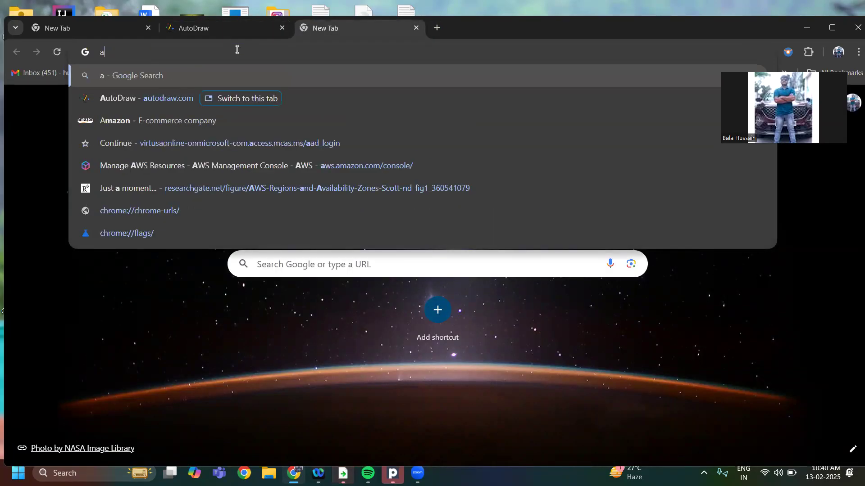
{"action": "type", "text": "ws con"}
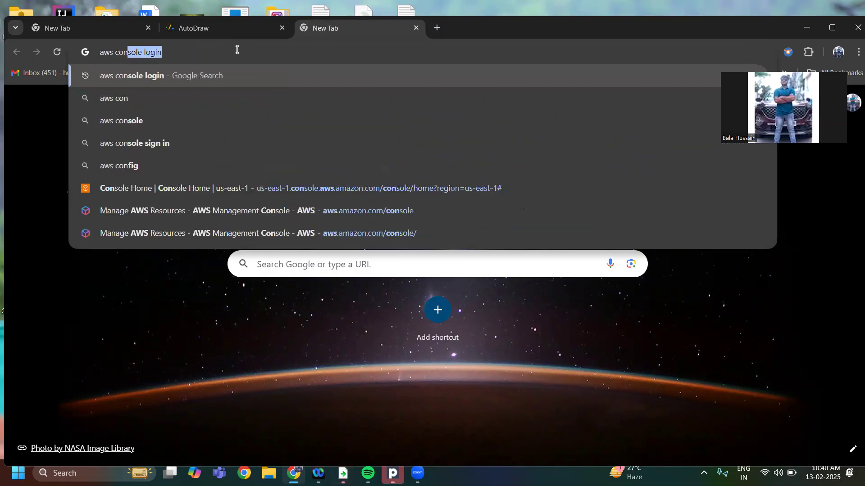
{"action": "key", "text": "Return"}
{"action": "left_click", "coordinate": [183, 206]}
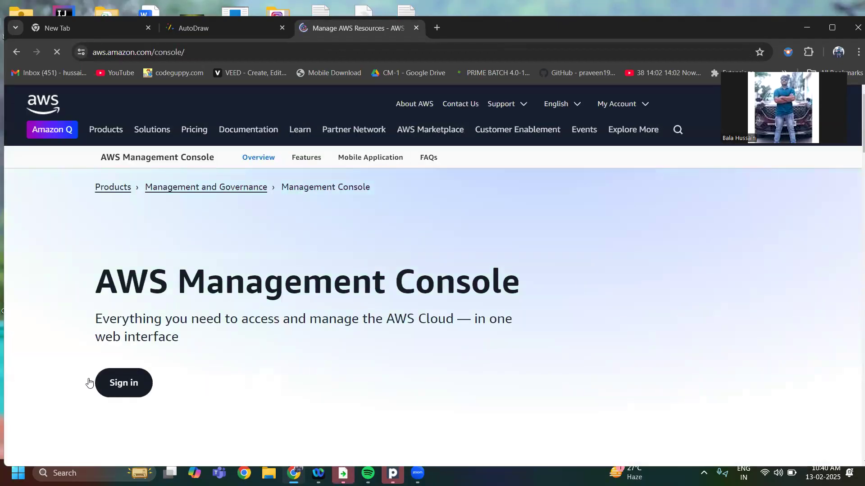
Sign in to the AWS console as the root user with the account email and the MFA code
{"action": "left_click", "coordinate": [123, 383]}
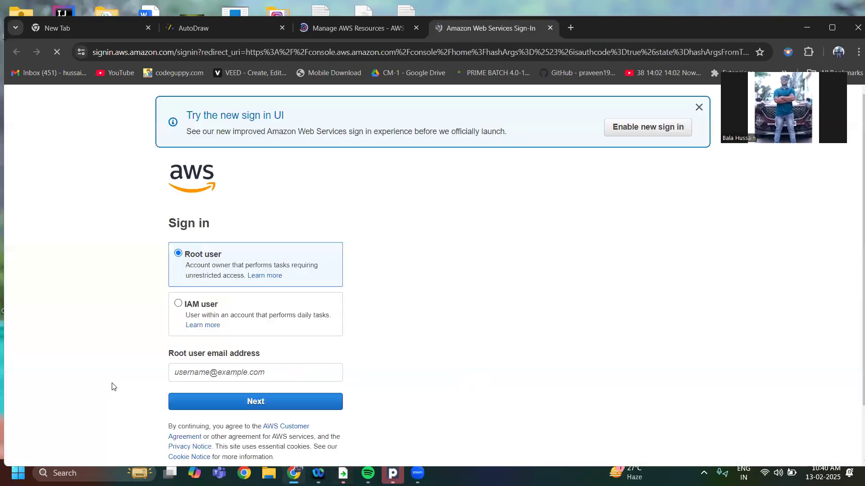
{"action": "left_click", "coordinate": [210, 408]}
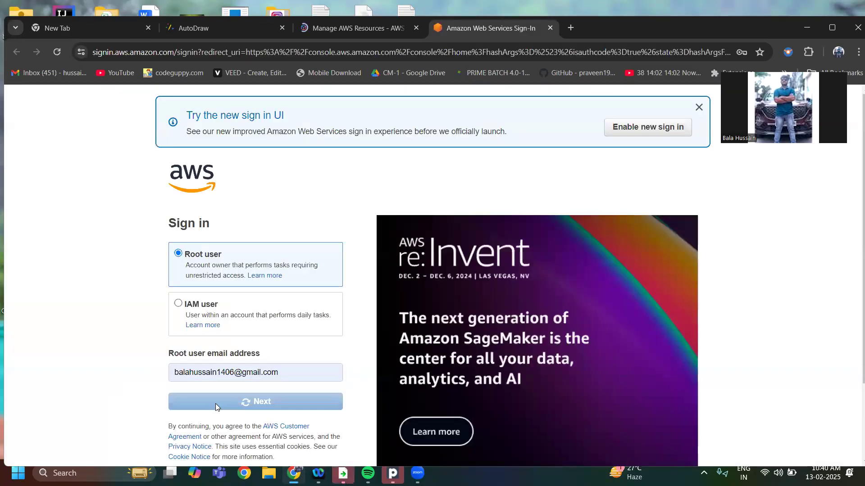
{"action": "left_click", "coordinate": [239, 328]}
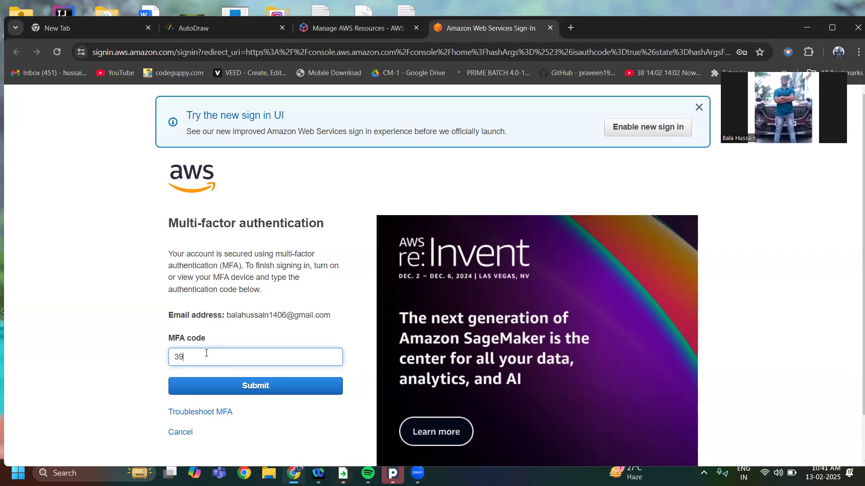
{"action": "left_click", "coordinate": [219, 389]}
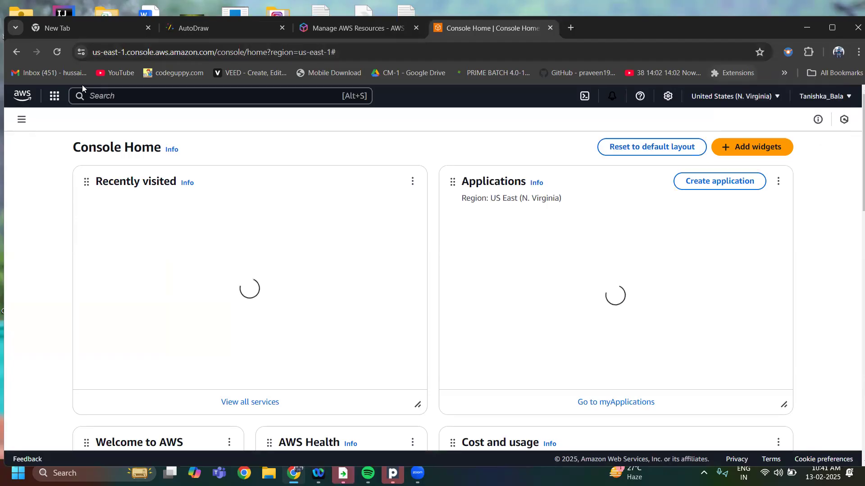
Search the AWS services for IAM and open the IAM dashboard
{"action": "left_click", "coordinate": [98, 97]}
{"action": "type", "text": "IA"}
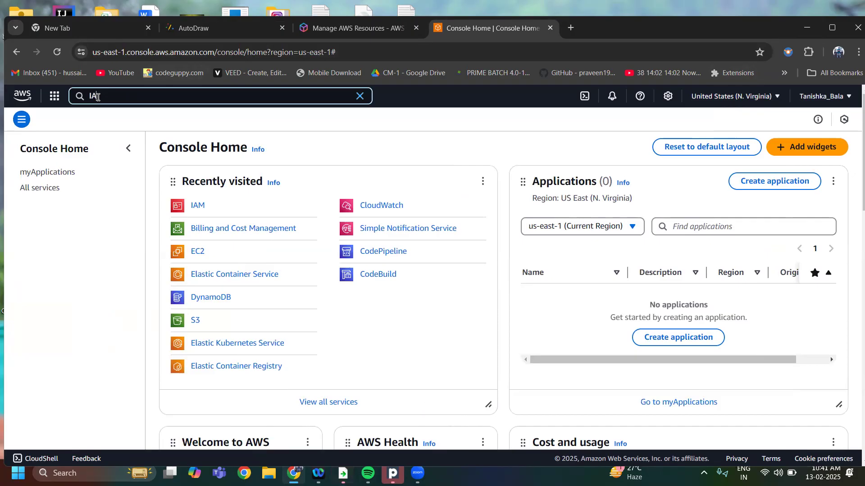
{"action": "type", "text": "M"}
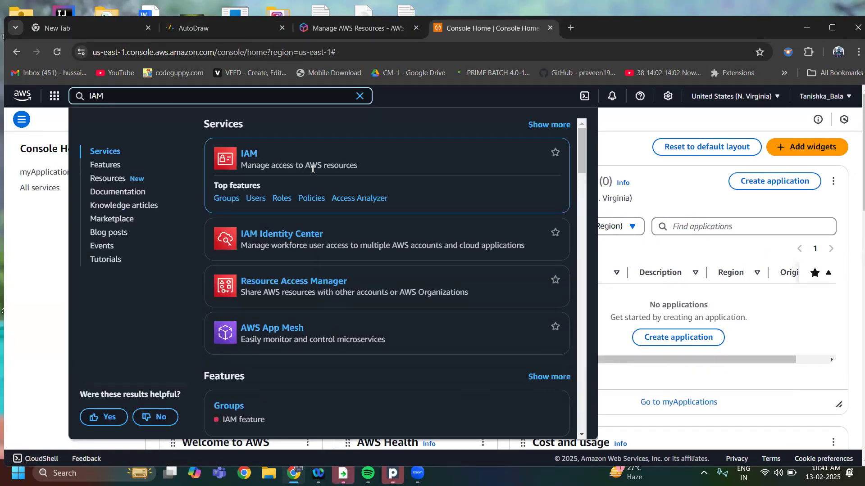
{"action": "left_click", "coordinate": [247, 154]}
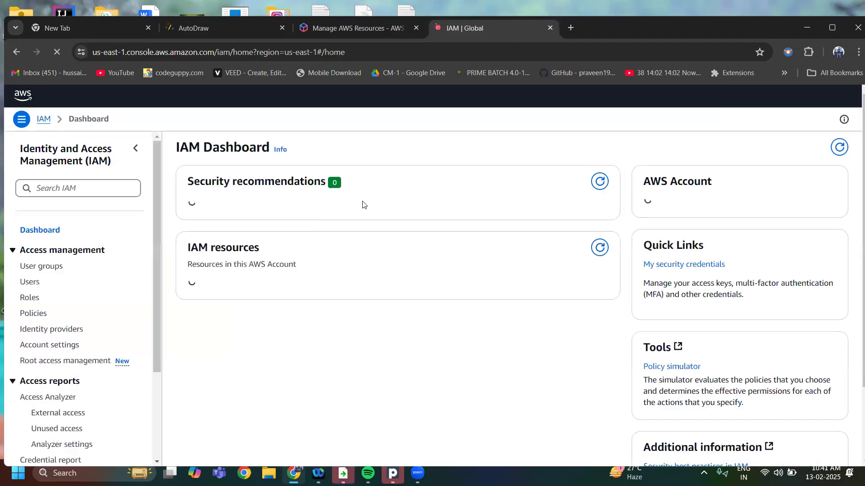
Open the list of IAM users under Access management
{"action": "left_click_drag", "start_coordinate": [67, 280], "coordinate": [31, 270]}
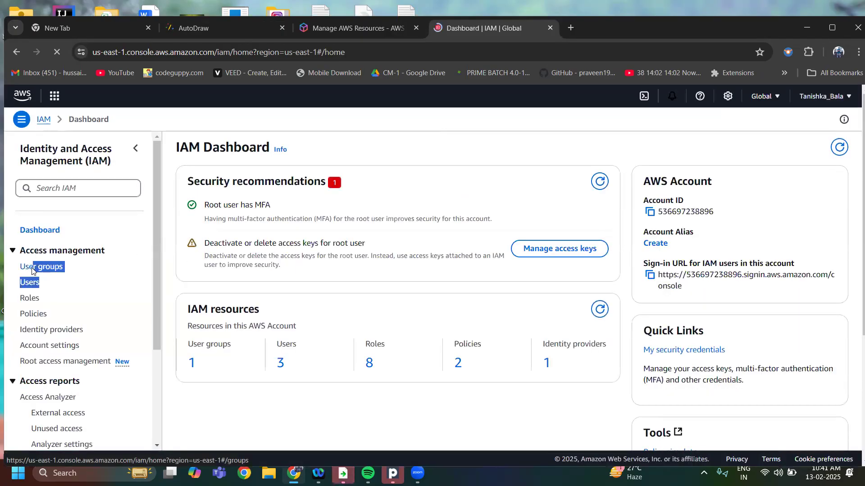
{"action": "left_click_drag", "start_coordinate": [89, 244], "coordinate": [91, 252]}
{"action": "left_click", "coordinate": [110, 235]}
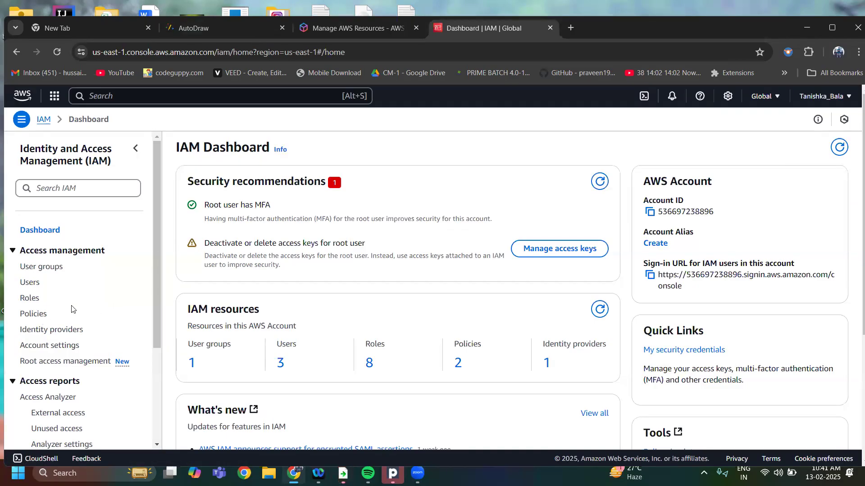
{"action": "left_click", "coordinate": [27, 287]}
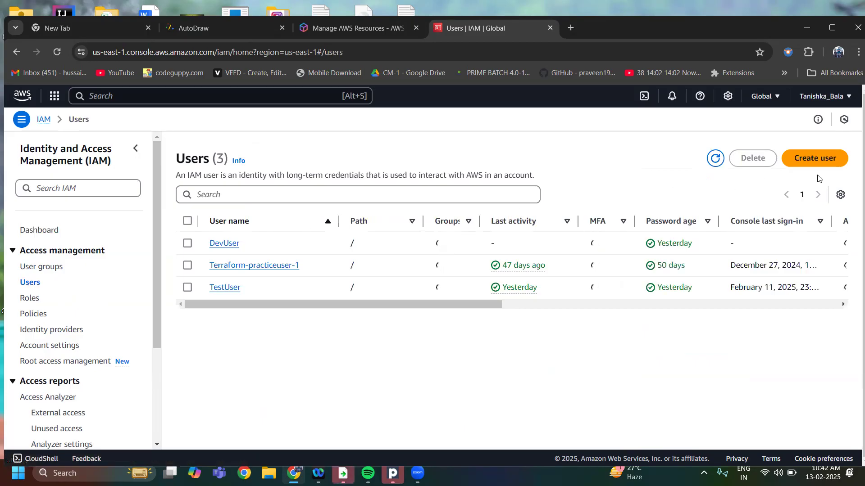
Start creating an IAM user with the chosen user name, console access, the IAM user type and an autogenerated password, and continue to permissions
{"action": "left_click", "coordinate": [794, 164]}
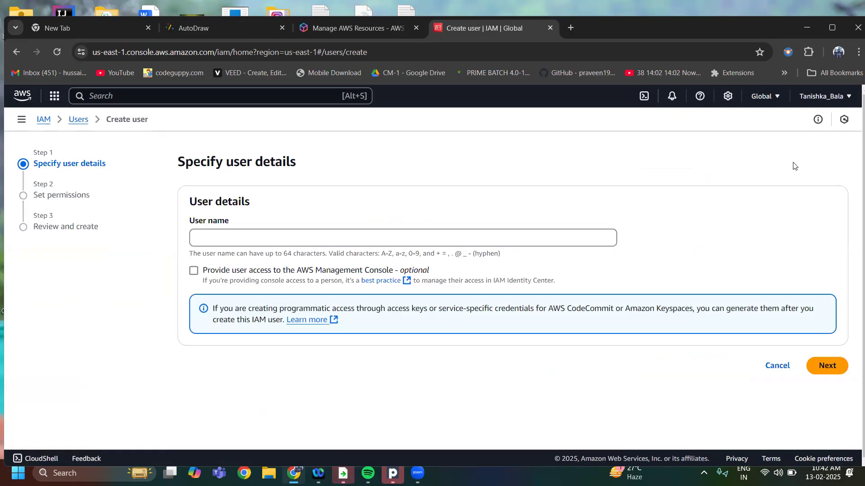
{"action": "left_click", "coordinate": [449, 240]}
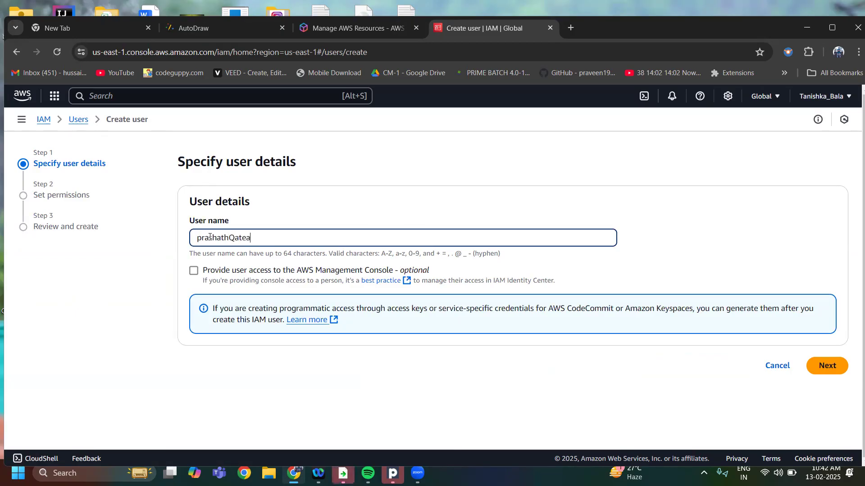
{"action": "left_click", "coordinate": [194, 271]}
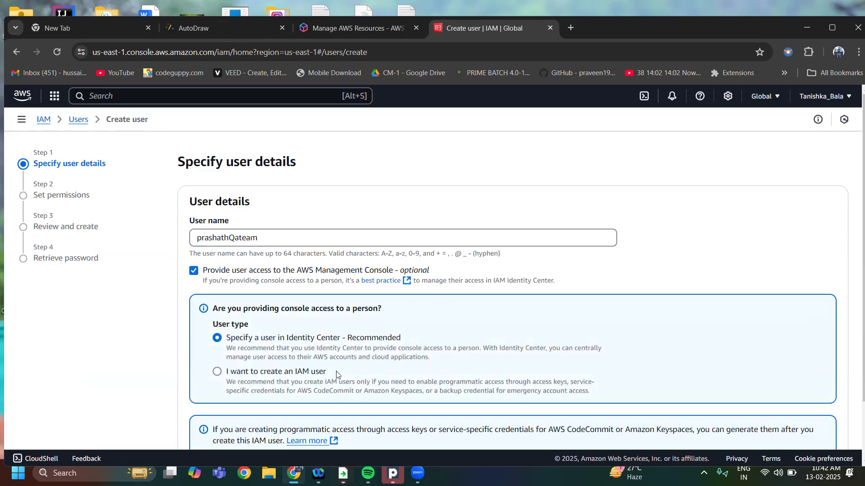
{"action": "left_click", "coordinate": [217, 374]}
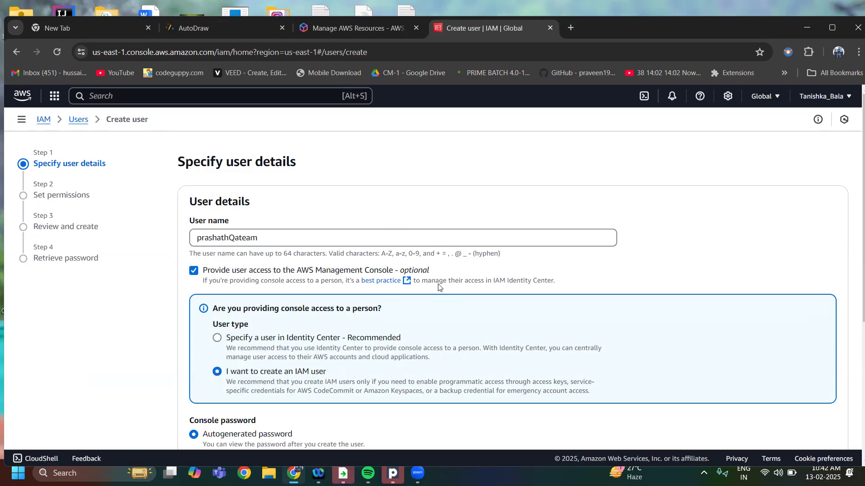
{"action": "left_click_drag", "start_coordinate": [853, 225], "coordinate": [853, 346]}
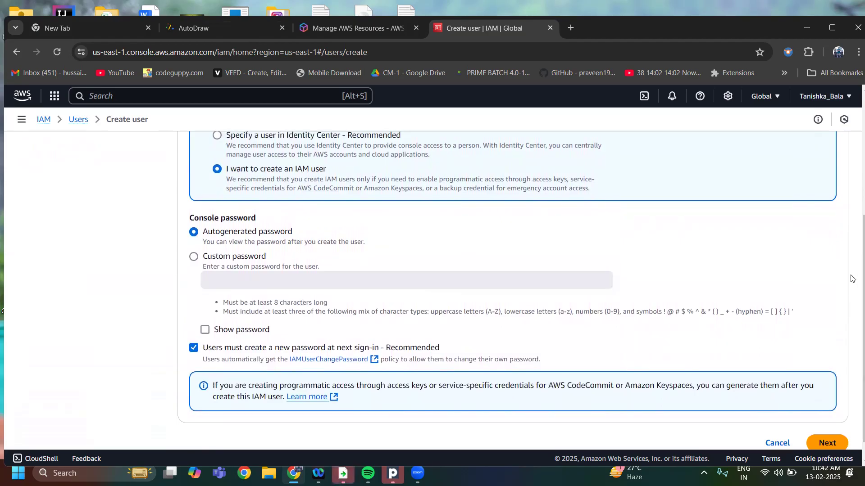
{"action": "left_click_drag", "start_coordinate": [853, 279], "coordinate": [851, 313]}
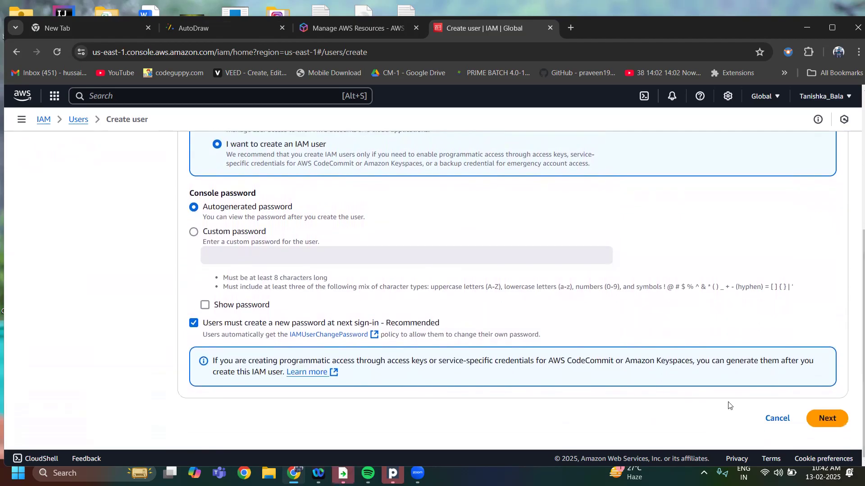
{"action": "left_click", "coordinate": [831, 420]}
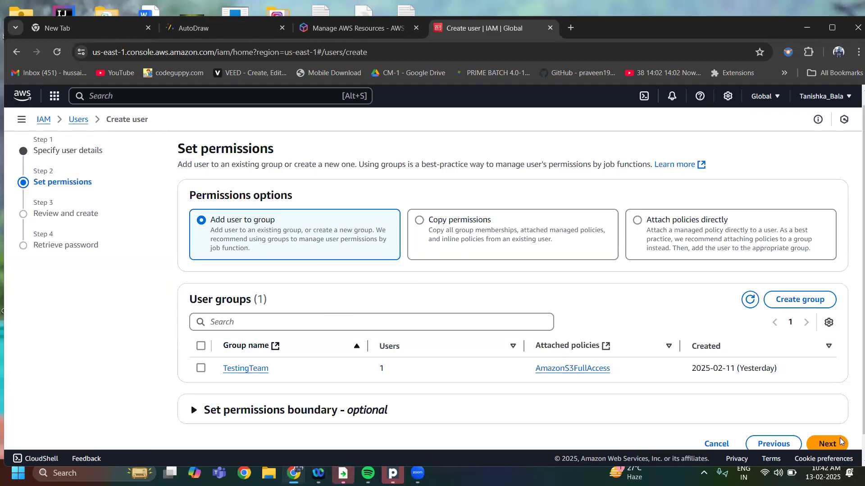
Create the user without selecting any user group or adding tags
{"action": "left_click", "coordinate": [828, 444]}
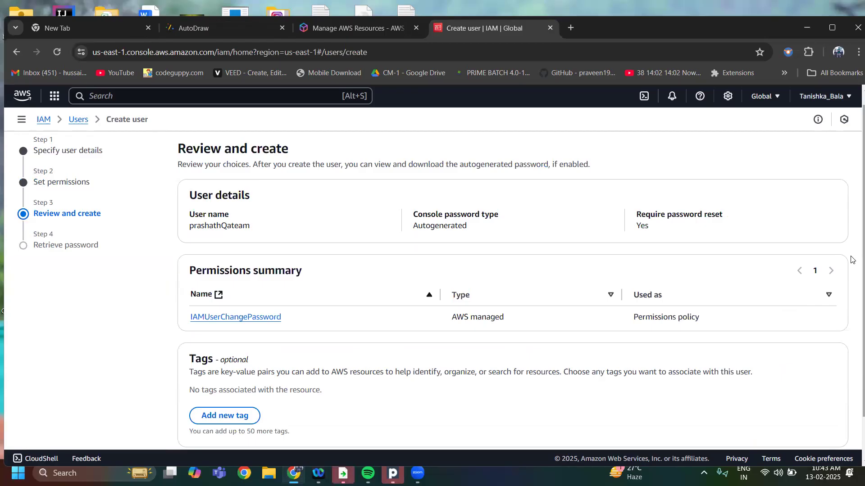
{"action": "scroll", "coordinate": [851, 279], "scroll_direction": "down", "scroll_amount": 2}
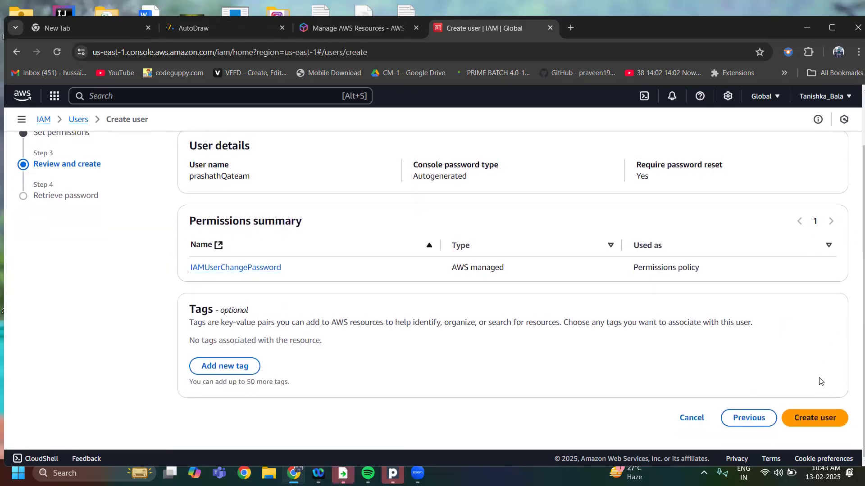
{"action": "left_click", "coordinate": [808, 418]}
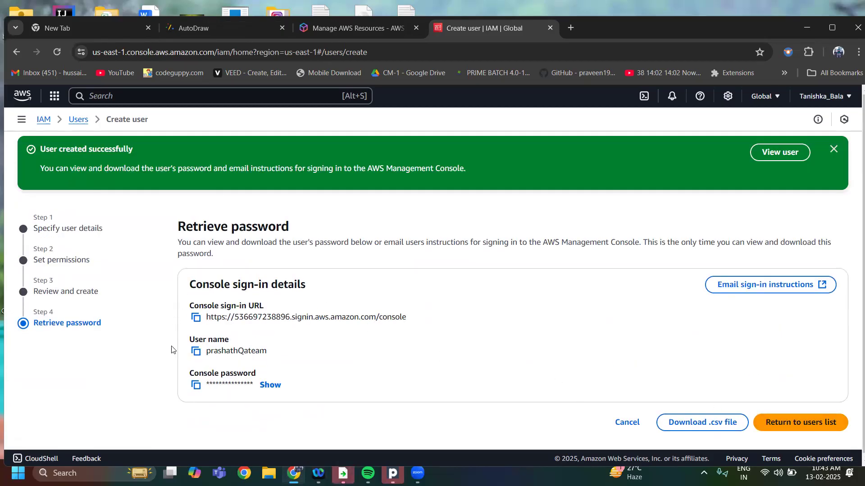
Download the new user's credentials as a CSV file and open it in the spreadsheet application
{"action": "left_click", "coordinate": [689, 430]}
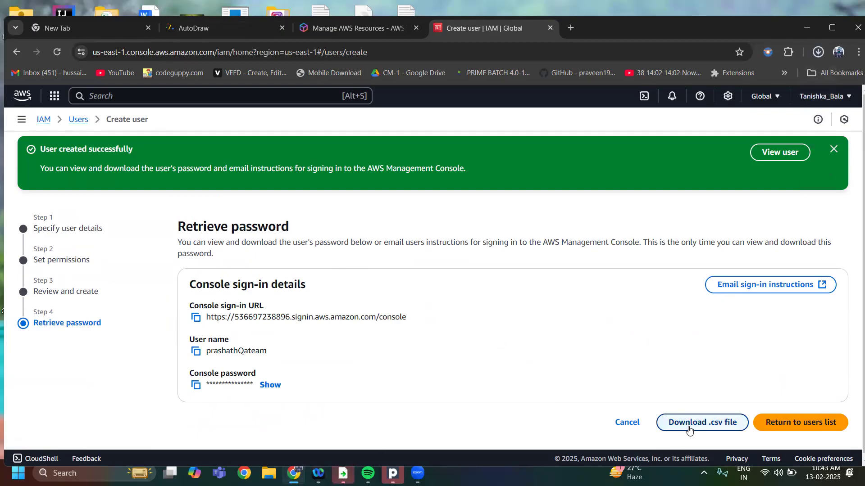
{"action": "mouse_move", "coordinate": [672, 85]}
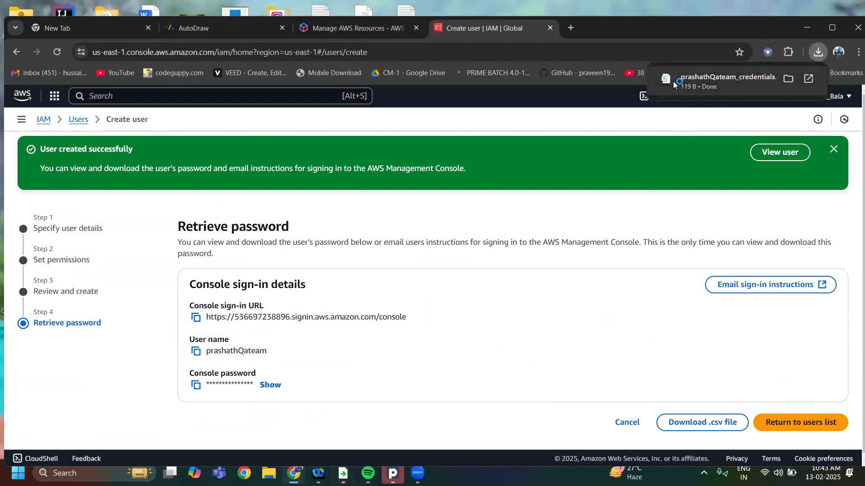
{"action": "left_click", "coordinate": [673, 86]}
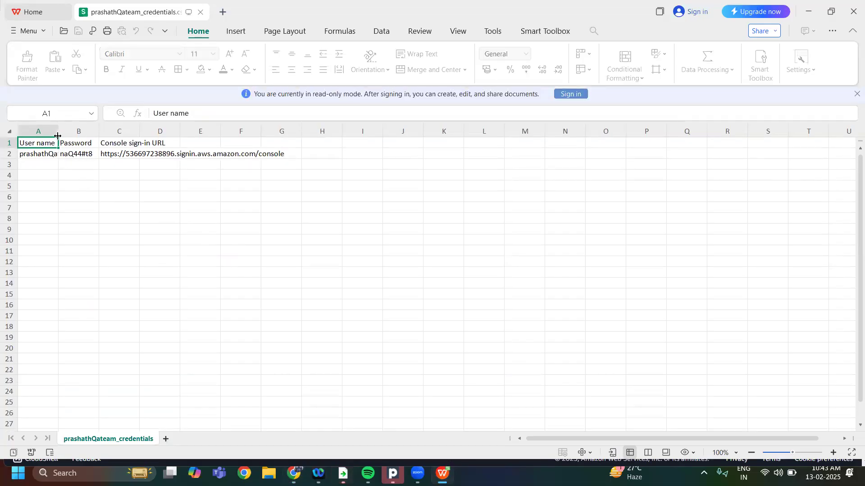
Widen the User name and Password columns of the credentials sheet and review the entries in row 2
{"action": "left_click_drag", "start_coordinate": [58, 136], "coordinate": [203, 135]}
{"action": "left_click", "coordinate": [55, 156]}
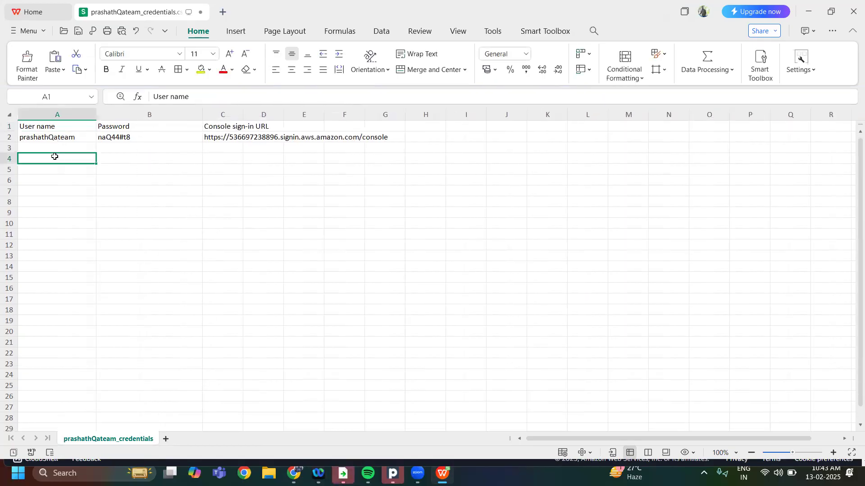
{"action": "left_click", "coordinate": [46, 138]}
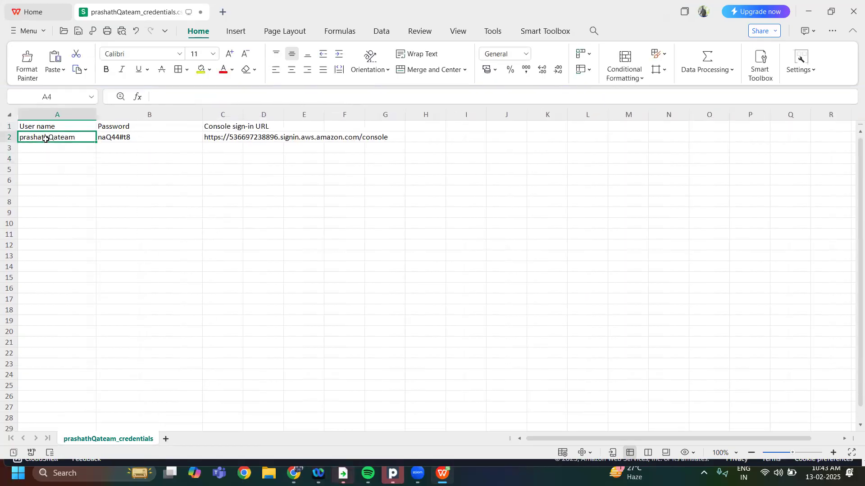
{"action": "left_click", "coordinate": [127, 139]}
{"action": "left_click", "coordinate": [259, 139]}
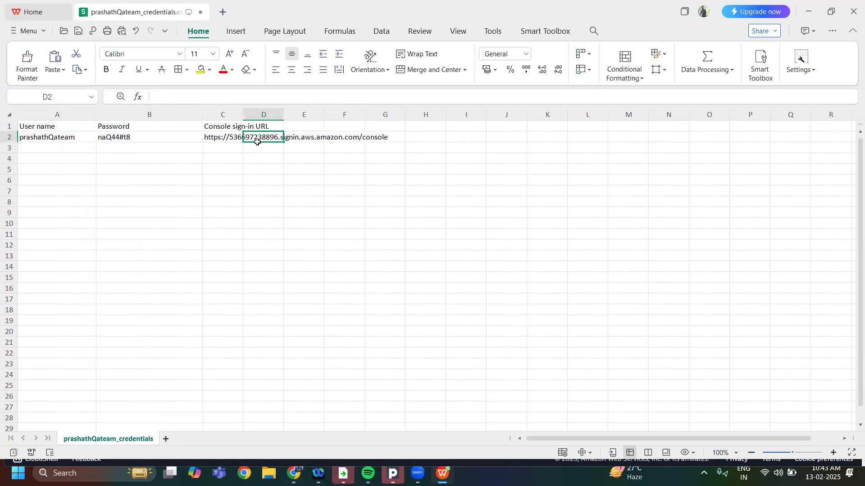
Copy the console sign-in URL from cell C2 and open it in a new tab of Firefox
{"action": "left_click", "coordinate": [213, 137]}
{"action": "left_click_drag", "start_coordinate": [337, 97], "coordinate": [153, 100]}
{"action": "key", "text": "ctrl+c"}
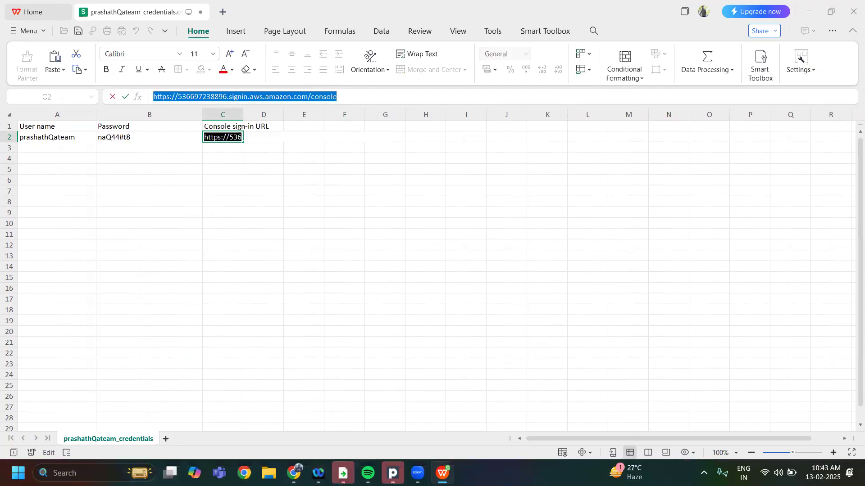
{"action": "key", "text": "super+s"}
{"action": "type", "text": "firefox"}
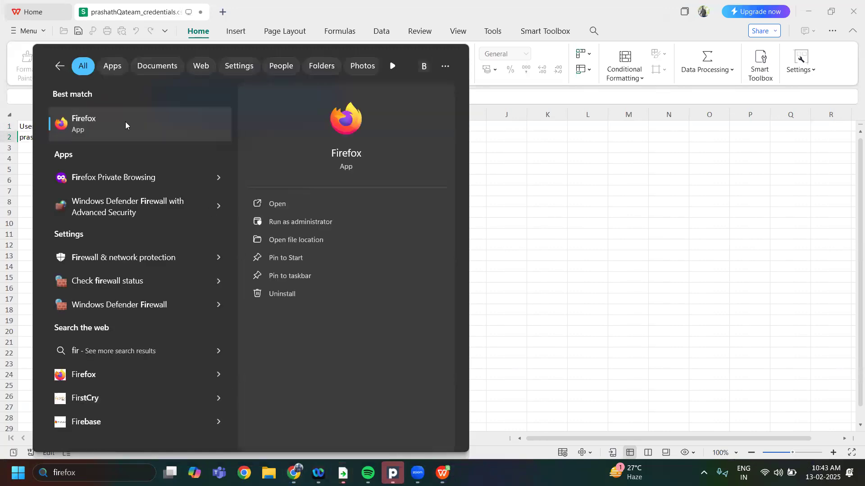
{"action": "left_click", "coordinate": [125, 126]}
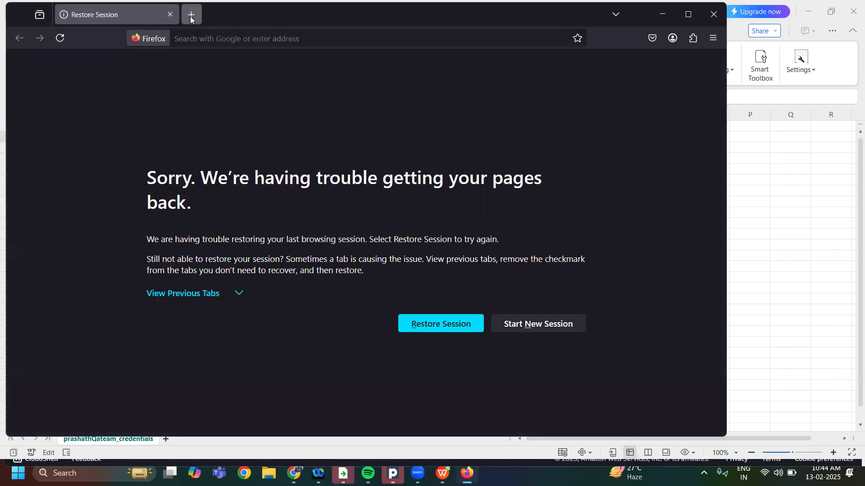
{"action": "left_click", "coordinate": [191, 19]}
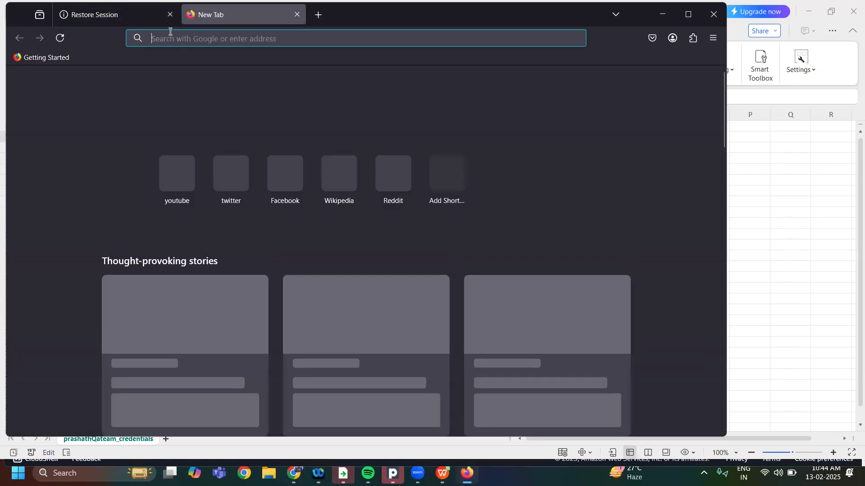
{"action": "key", "text": "ctrl+v"}
{"action": "key", "text": "Return"}
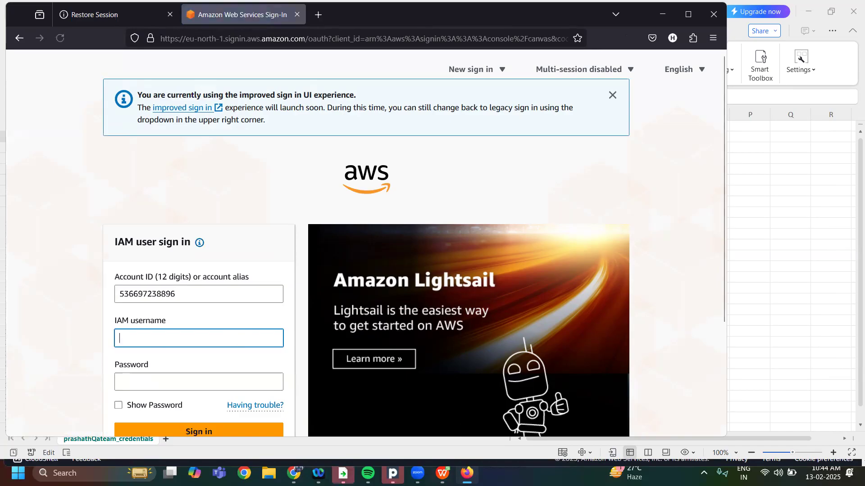
Copy the user name from the credentials sheet into the IAM username field of the sign-in form in Firefox
{"action": "key", "text": "alt+Tab"}
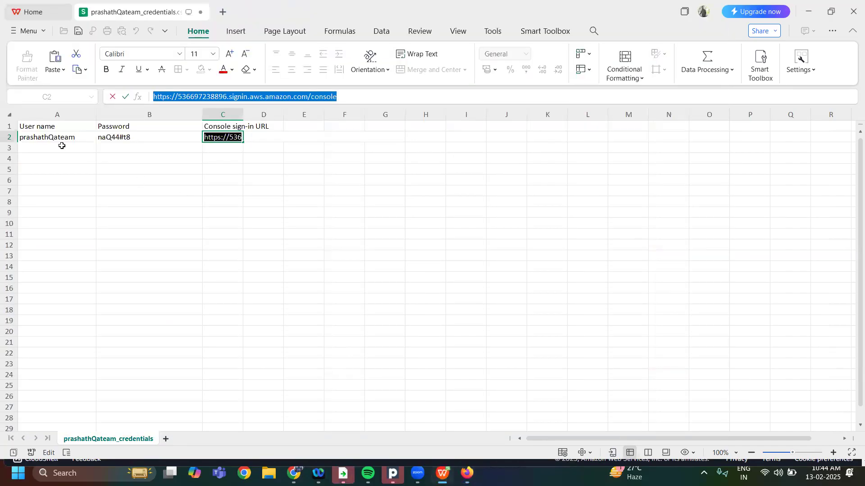
{"action": "left_click", "coordinate": [43, 138]}
{"action": "key", "text": "ctrl+c"}
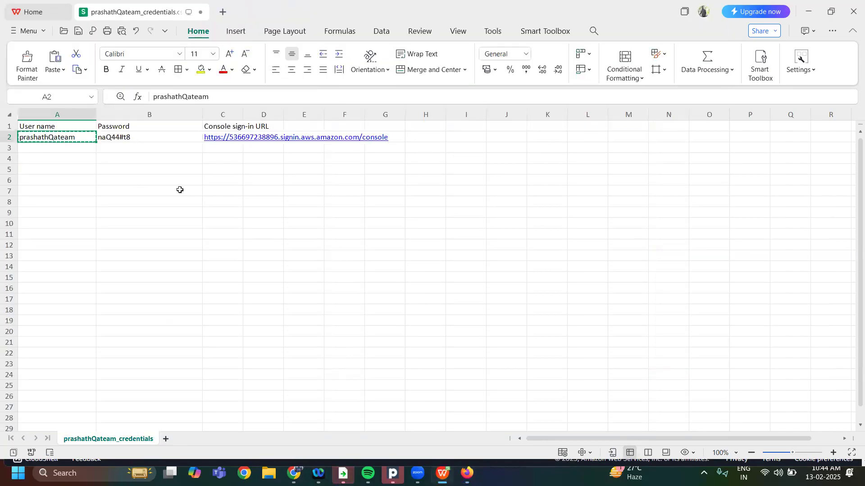
{"action": "left_click", "coordinate": [467, 472]}
{"action": "left_click", "coordinate": [183, 332]}
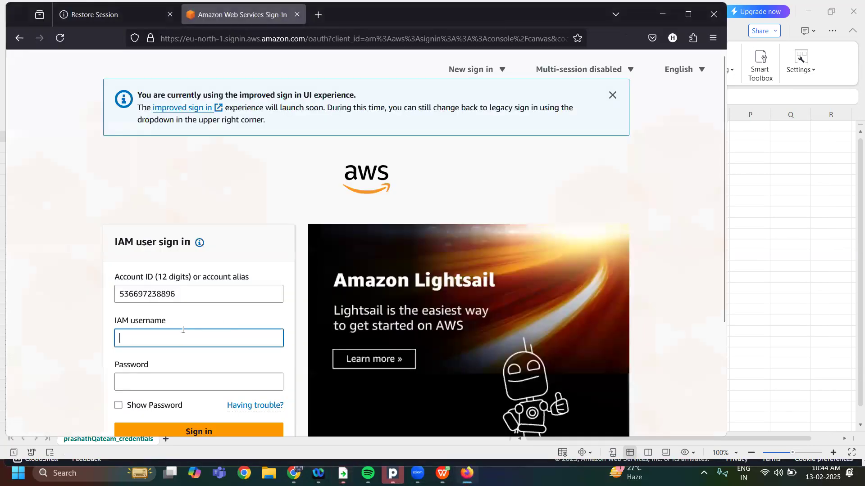
{"action": "key", "text": "ctrl+v"}
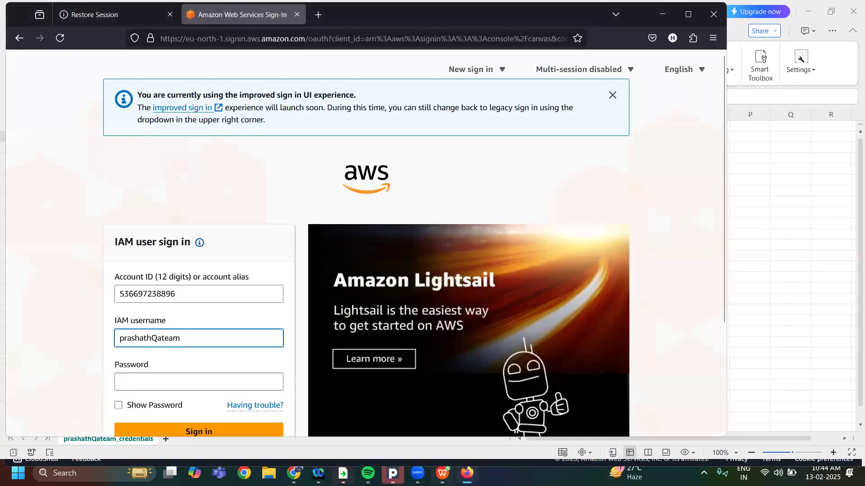
Paste the account password from the credentials sheet into the sign-in form, sign in, and decline saving the password in Firefox
{"action": "key", "text": "alt+Tab"}
{"action": "left_click", "coordinate": [110, 140]}
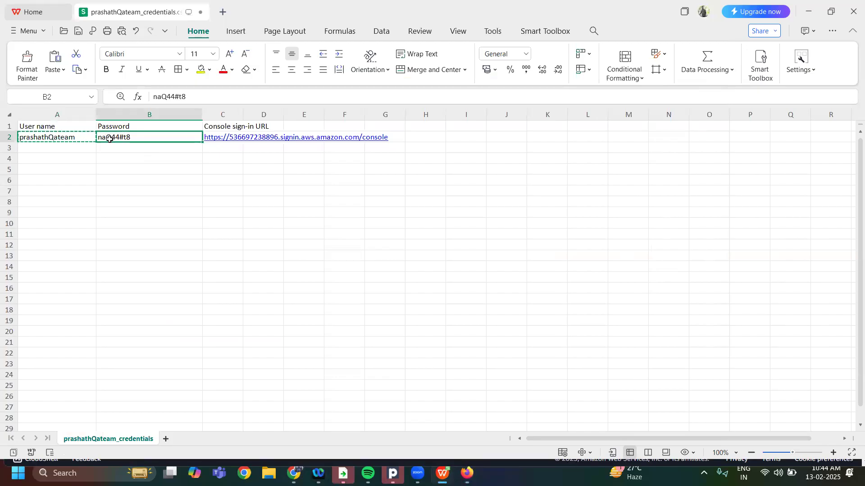
{"action": "key", "text": "ctrl+c"}
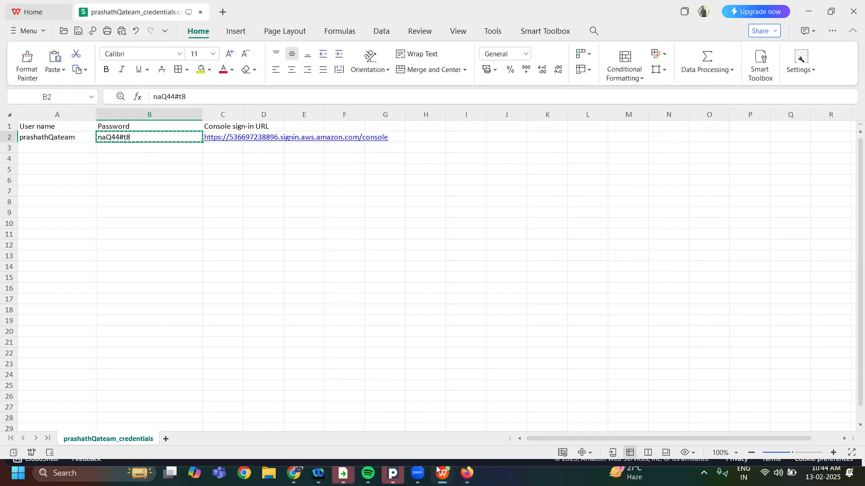
{"action": "key", "text": "alt+Tab"}
{"action": "left_click", "coordinate": [149, 379]}
{"action": "key", "text": "ctrl+v"}
{"action": "left_click", "coordinate": [181, 430]}
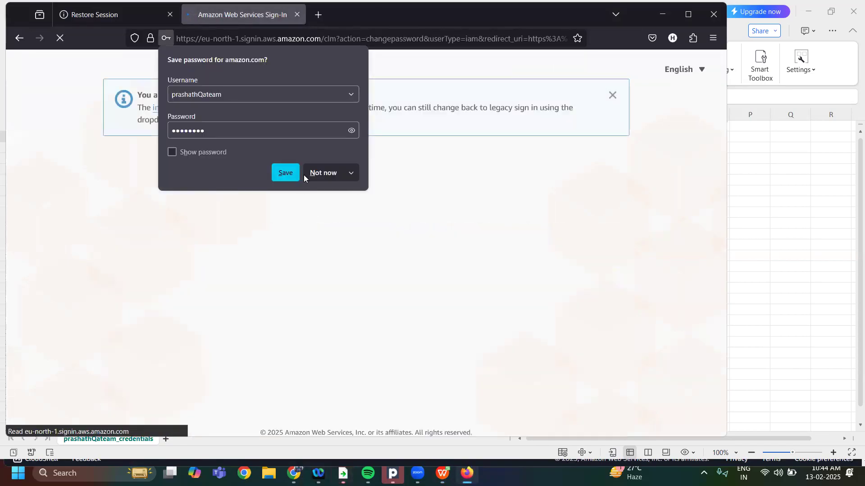
{"action": "left_click", "coordinate": [317, 173]}
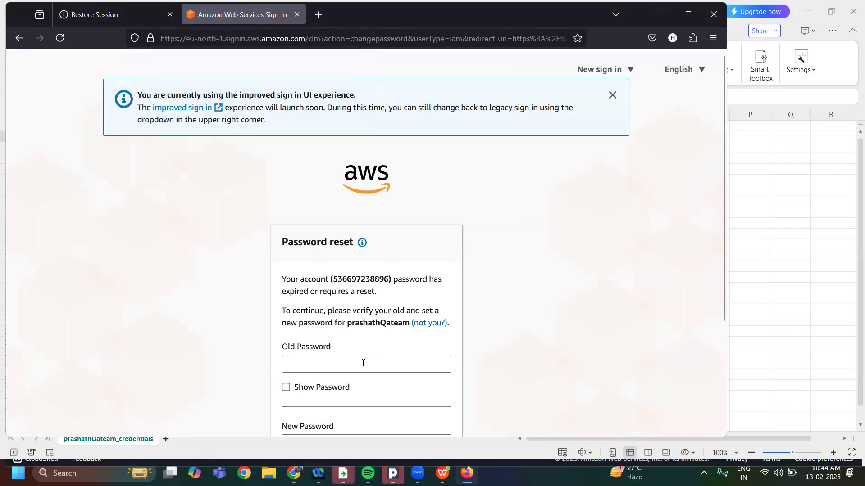
Paste the current password from the credentials sheet into the Old Password field of the password reset form in Firefox
{"action": "key", "text": "alt+Tab"}
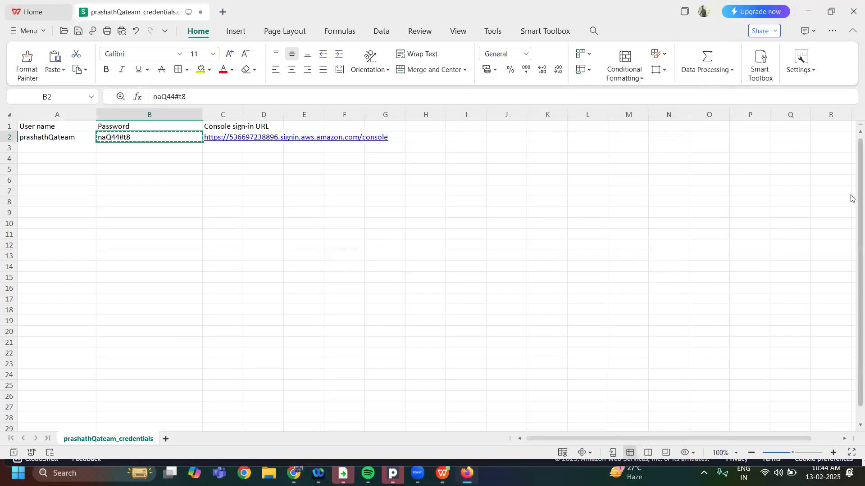
{"action": "scroll", "coordinate": [851, 207], "scroll_direction": "down", "scroll_amount": 1}
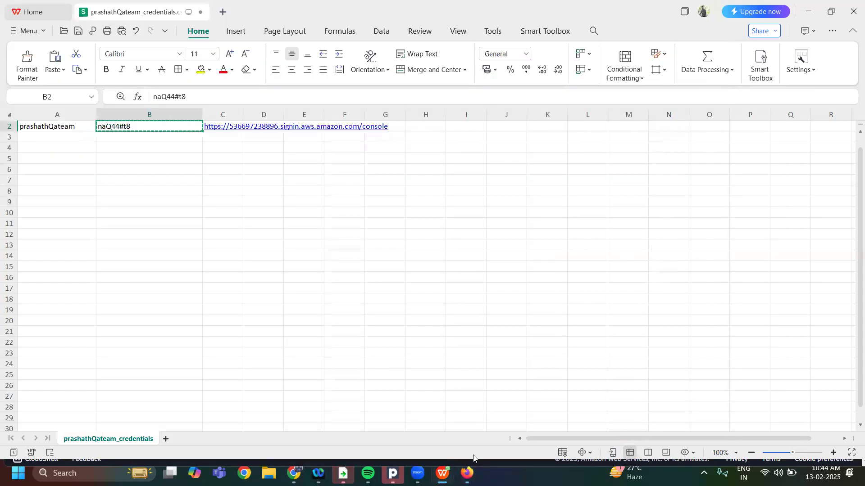
{"action": "key", "text": "alt+Tab"}
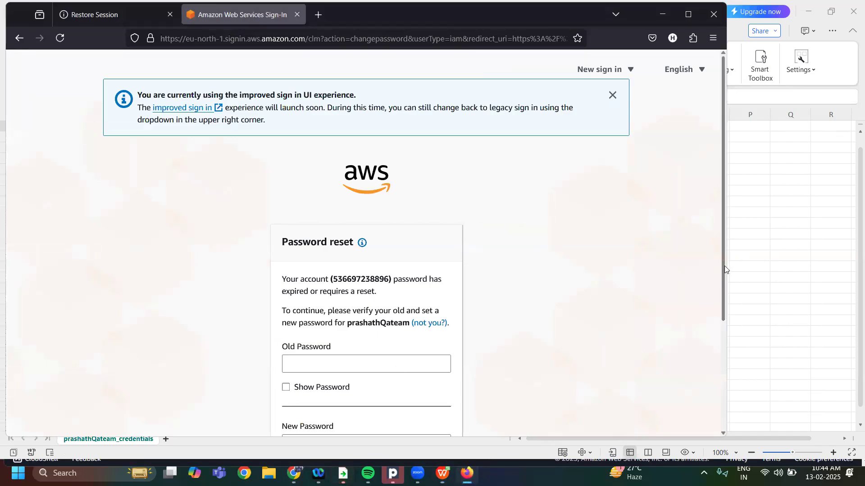
{"action": "left_click_drag", "start_coordinate": [723, 266], "coordinate": [720, 393]}
{"action": "left_click", "coordinate": [328, 213]}
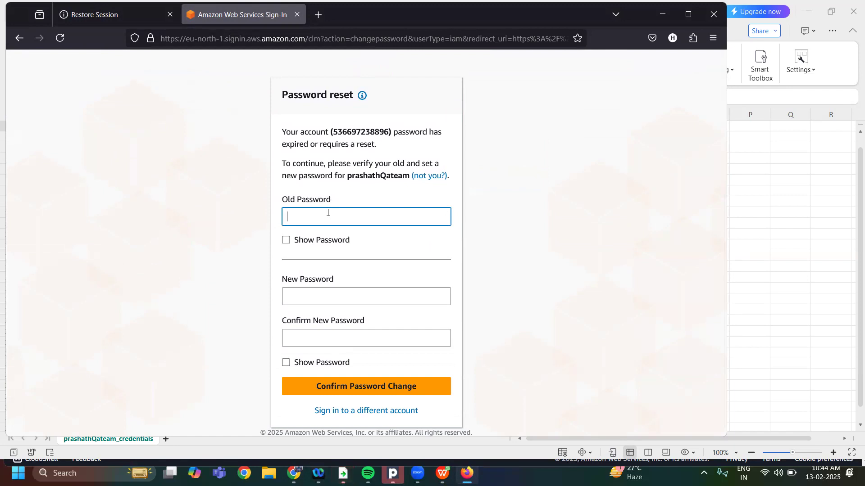
{"action": "key", "text": "ctrl+v"}
Enter and confirm a new account password, submit the password change, and continue to sign in to the console
{"action": "left_click", "coordinate": [301, 293]}
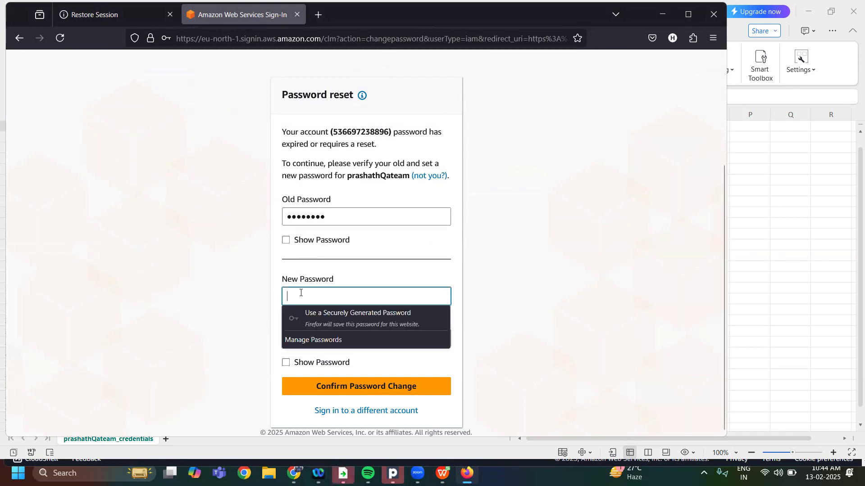
{"action": "type", "text": "***"}
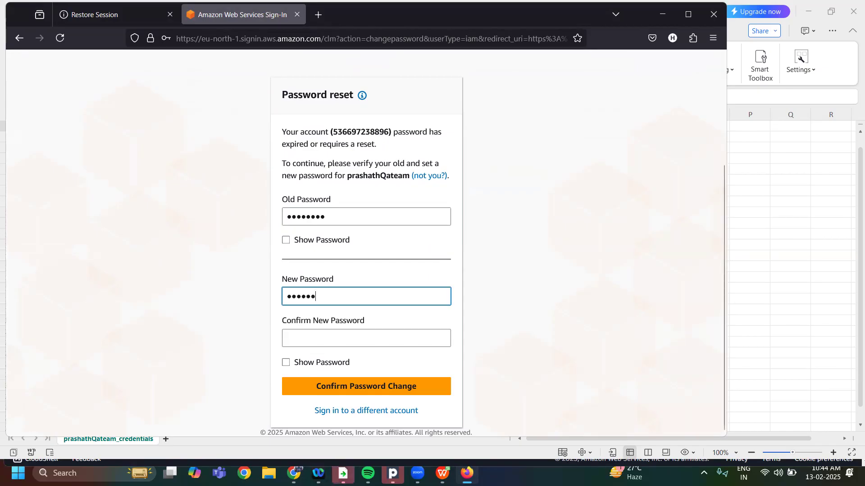
{"action": "left_click", "coordinate": [290, 332]}
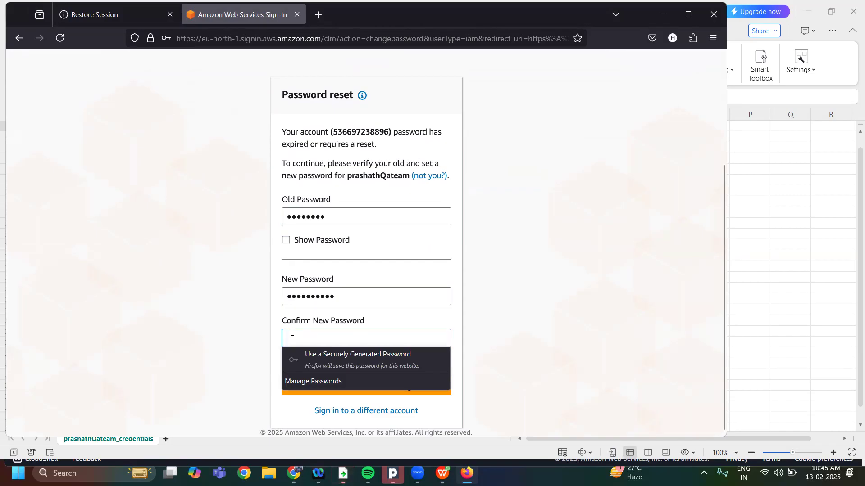
{"action": "type", "text": "*"}
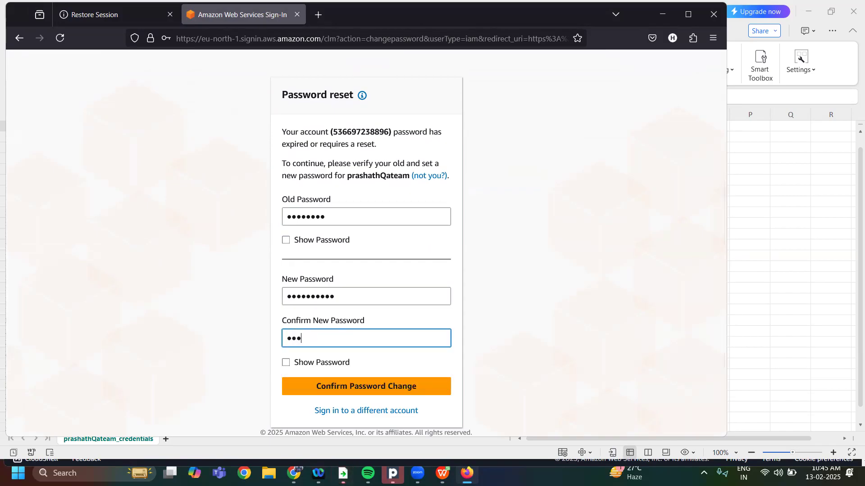
{"action": "type", "text": "*"}
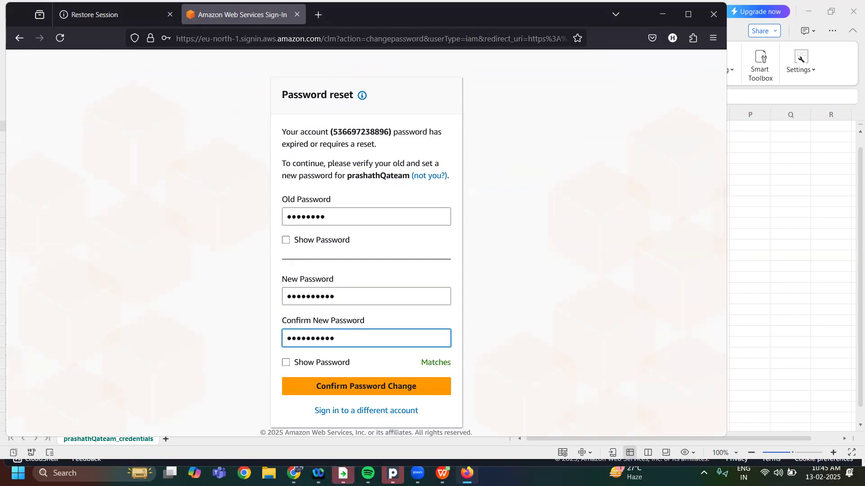
{"action": "left_click", "coordinate": [322, 387]}
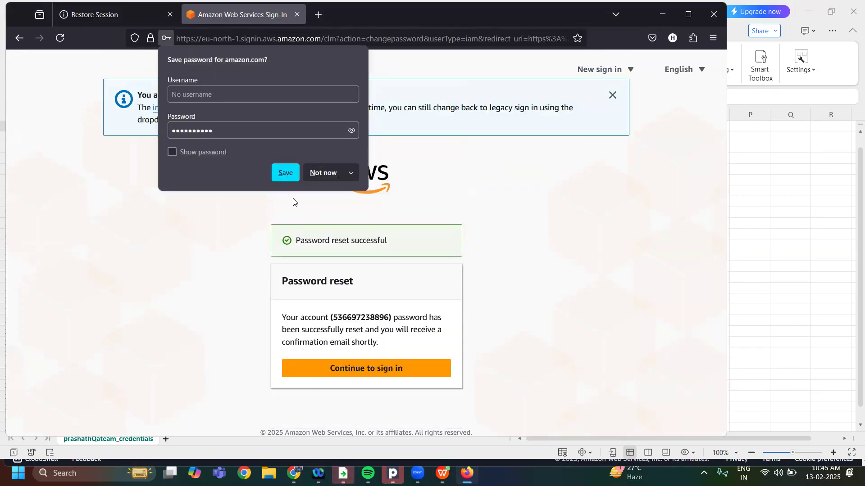
{"action": "left_click", "coordinate": [330, 372]}
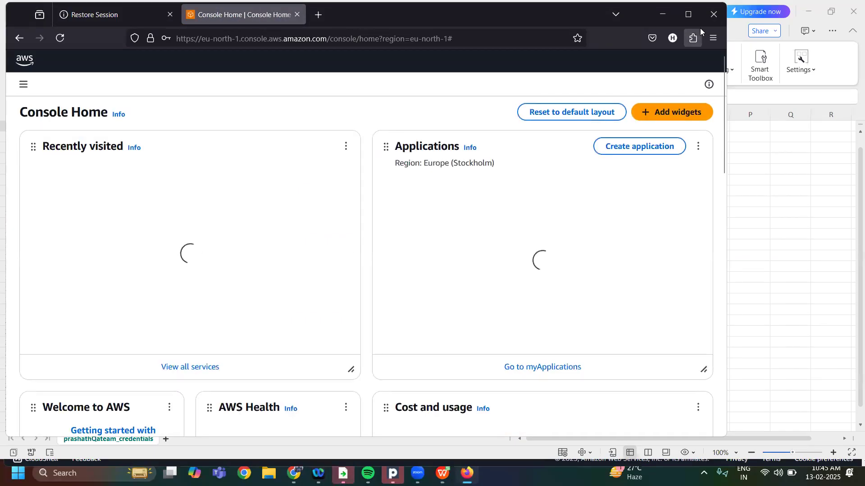
Check the signed-in IAM user's account details in the maximized Firefox window and dismiss the console's introductory tips
{"action": "left_click", "coordinate": [688, 14]}
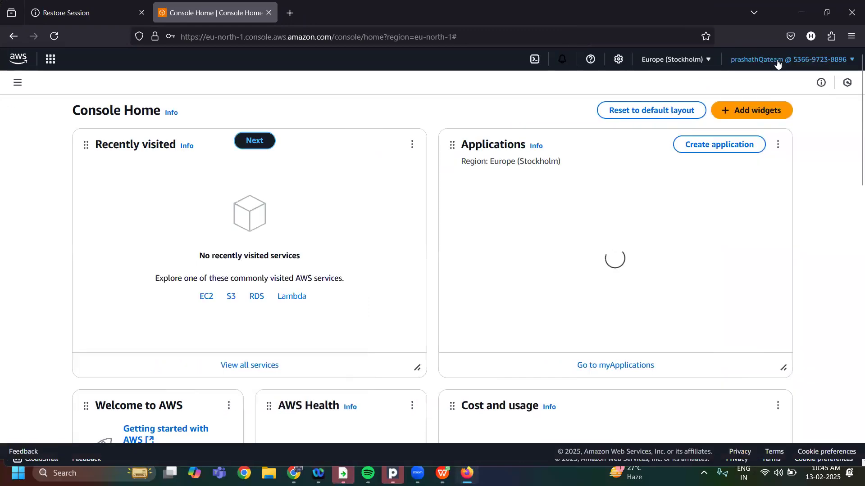
{"action": "left_click", "coordinate": [778, 62]}
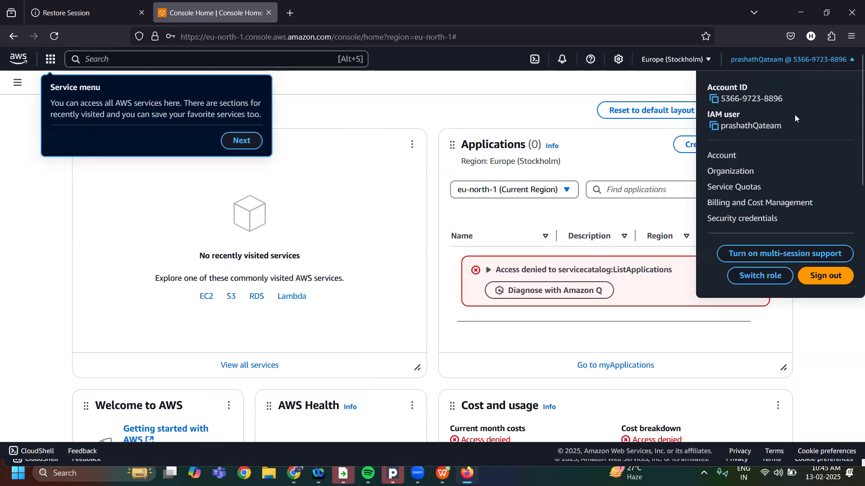
{"action": "left_click", "coordinate": [243, 147]}
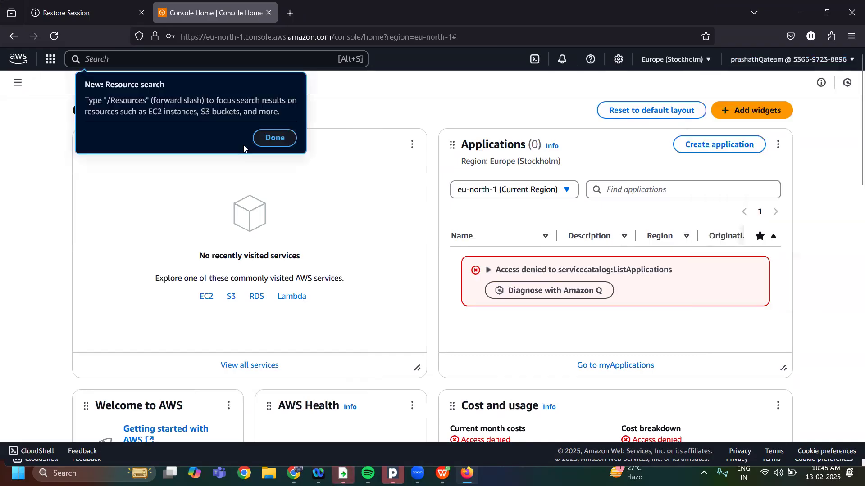
{"action": "left_click", "coordinate": [276, 137]}
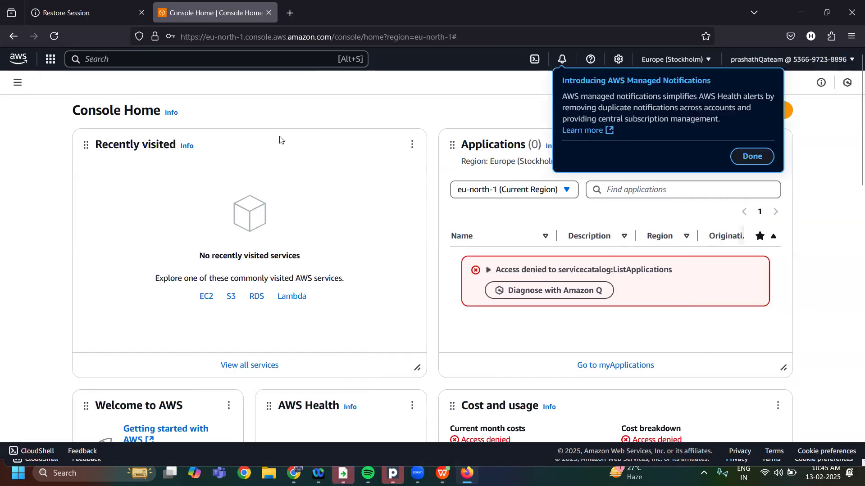
{"action": "left_click", "coordinate": [751, 157]}
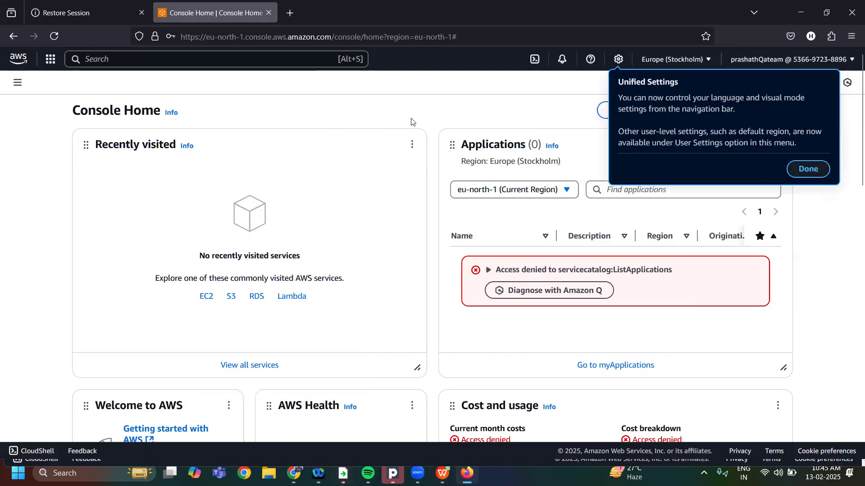
Search the console for s3, open the S3 service and start creating a bucket
{"action": "left_click", "coordinate": [103, 64]}
{"action": "type", "text": "s3"}
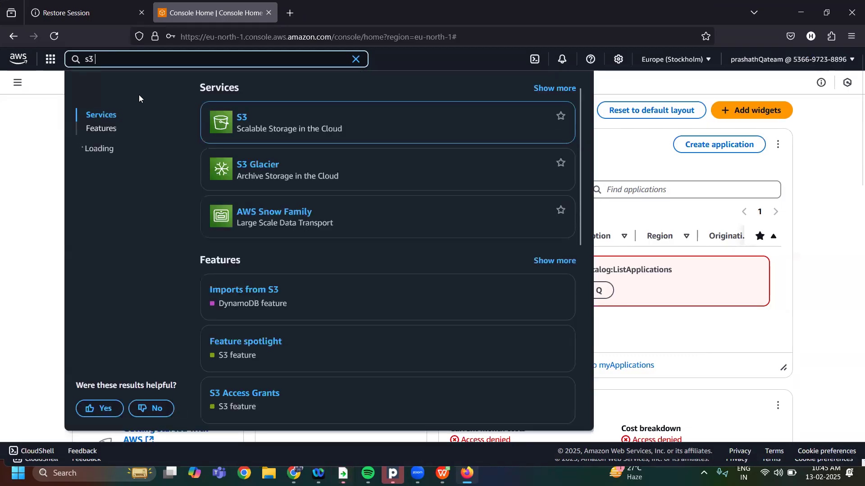
{"action": "left_click", "coordinate": [242, 119]}
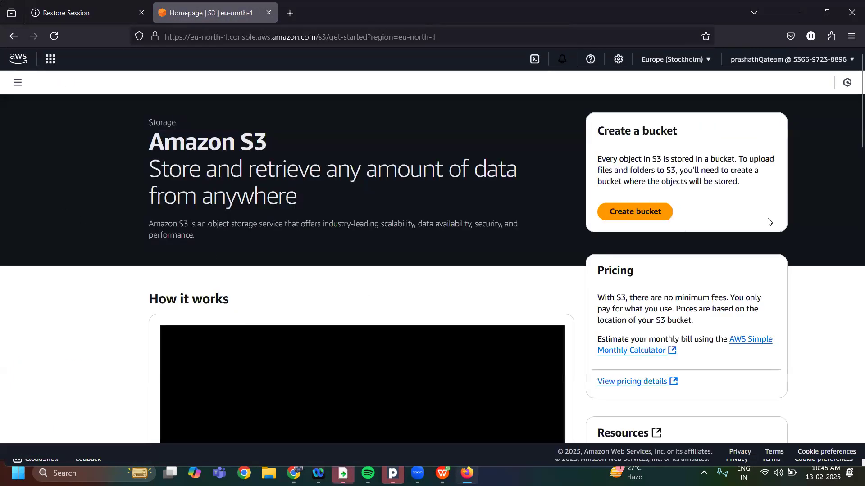
{"action": "left_click", "coordinate": [618, 218]}
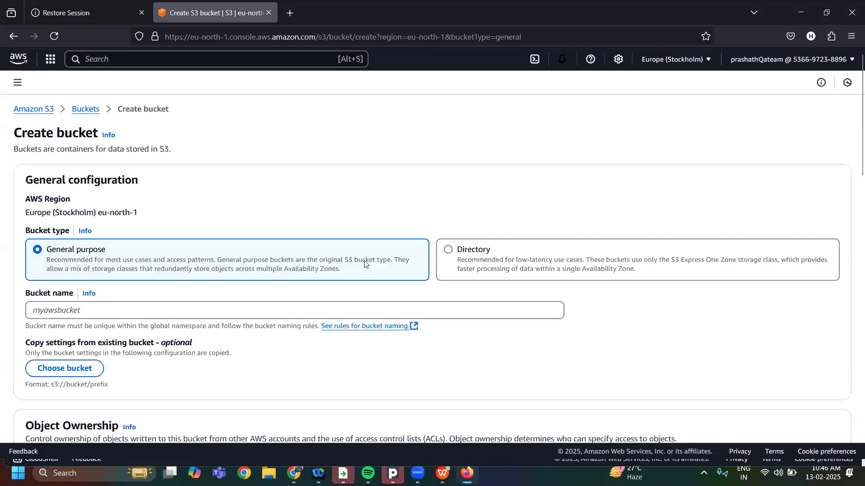
Enter a name for the general purpose bucket and try to create it with the default settings
{"action": "left_click", "coordinate": [44, 294]}
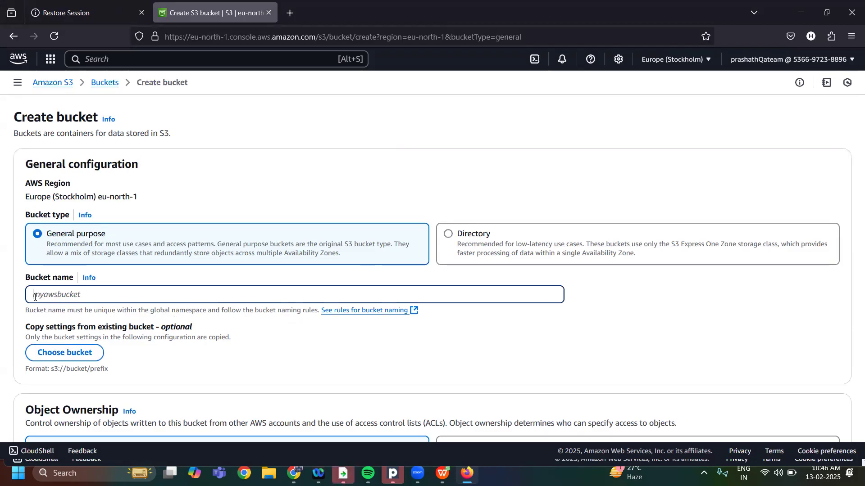
{"action": "type", "text": "prashantexamble"}
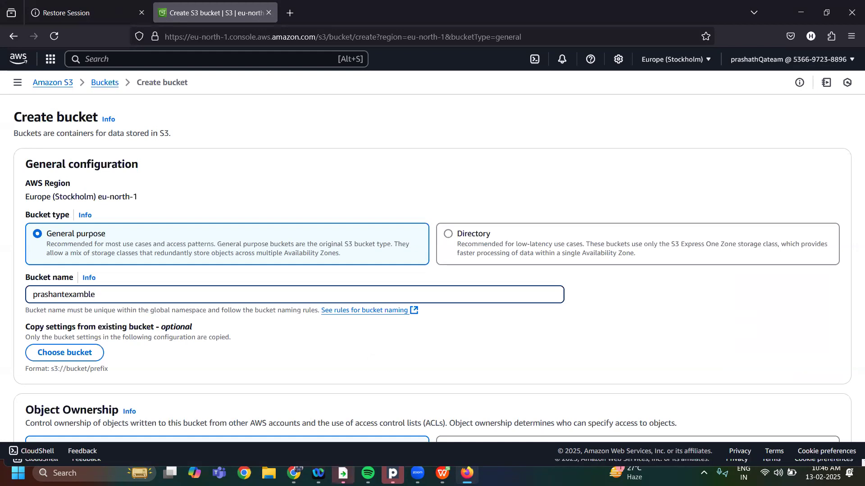
{"action": "type", "text": "xapbledotcom"}
{"action": "left_click_drag", "start_coordinate": [851, 154], "coordinate": [851, 311]}
{"action": "left_click_drag", "start_coordinate": [851, 367], "coordinate": [853, 446]}
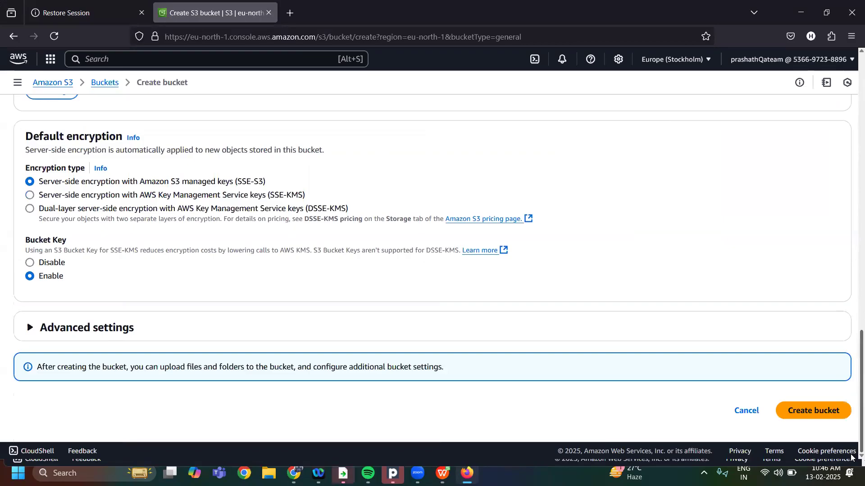
{"action": "left_click", "coordinate": [803, 418]}
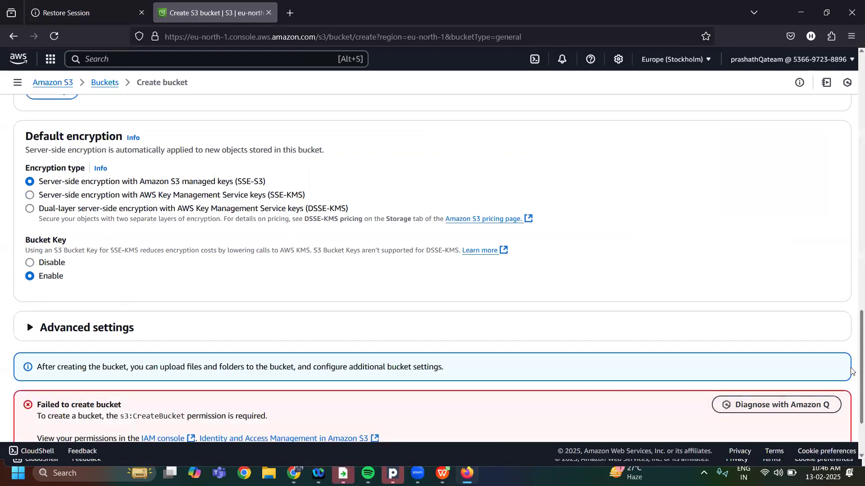
Examine the bucket creation error for the permission that the IAM user needs
{"action": "left_click_drag", "start_coordinate": [851, 356], "coordinate": [851, 390]}
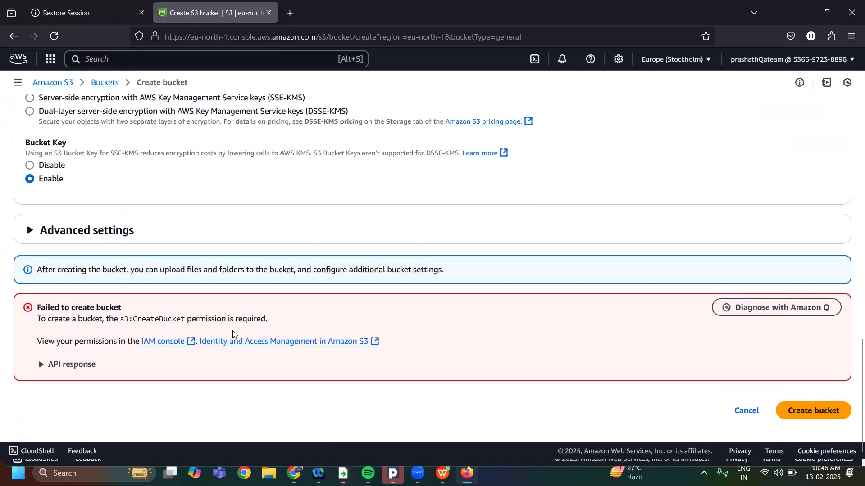
{"action": "left_click_drag", "start_coordinate": [36, 325], "coordinate": [264, 317]}
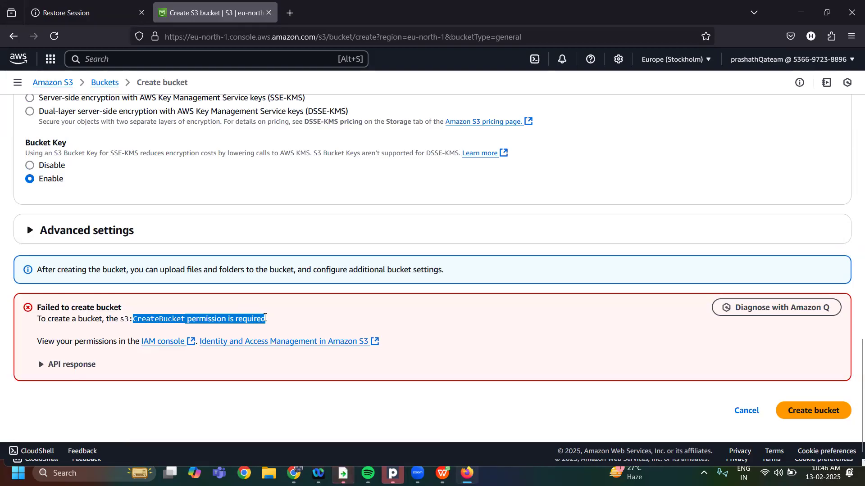
{"action": "left_click", "coordinate": [281, 325]}
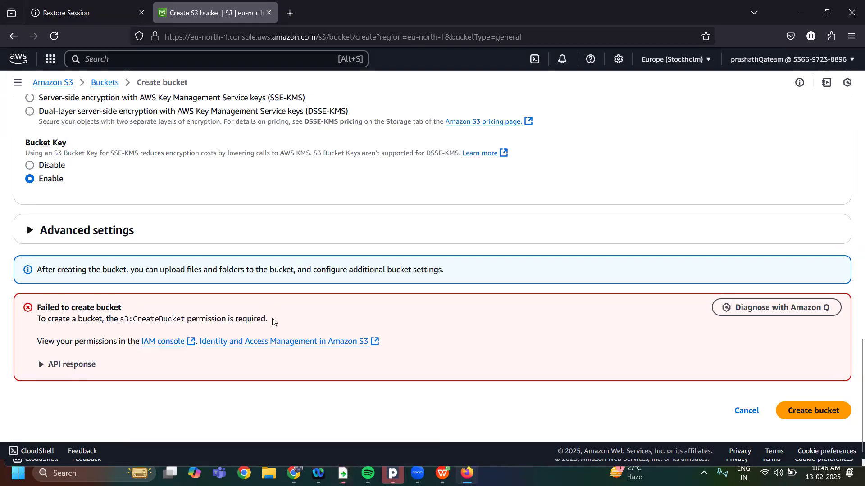
{"action": "left_click_drag", "start_coordinate": [267, 320], "coordinate": [120, 320]}
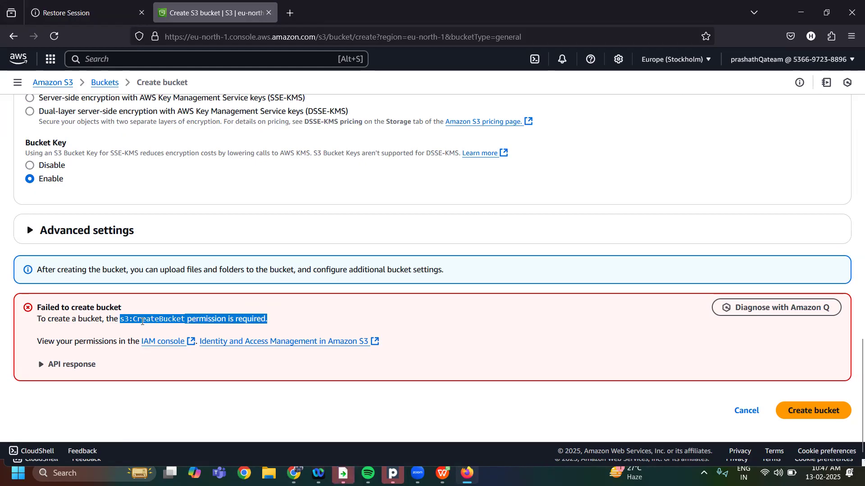
{"action": "left_click", "coordinate": [199, 322]}
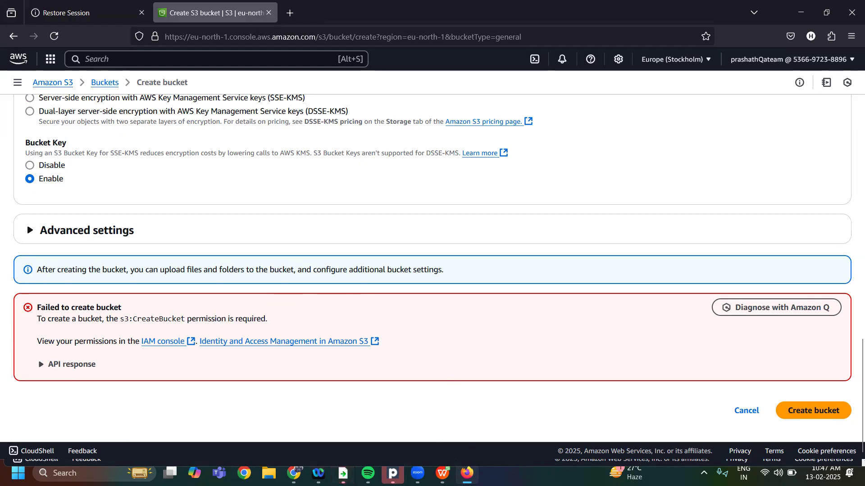
Switch to the IAM console in Chrome and open the Add permissions page for the newly created QA team user
{"action": "left_click", "coordinate": [294, 473]}
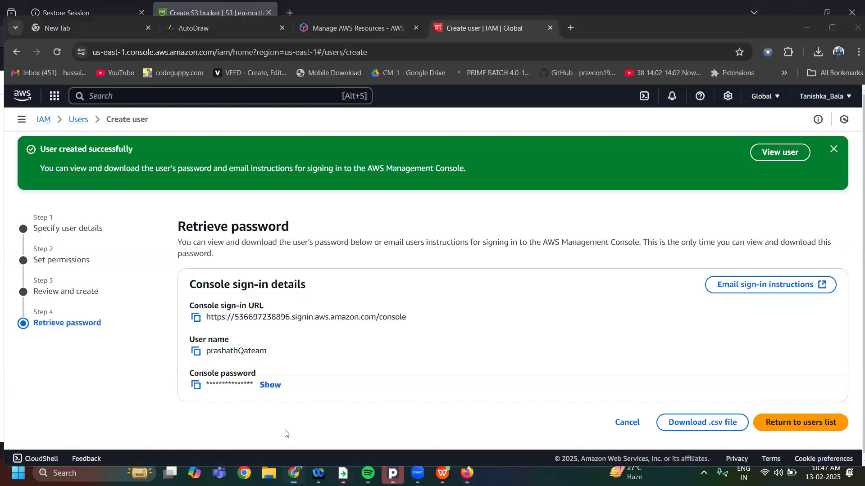
{"action": "left_click", "coordinate": [44, 120]}
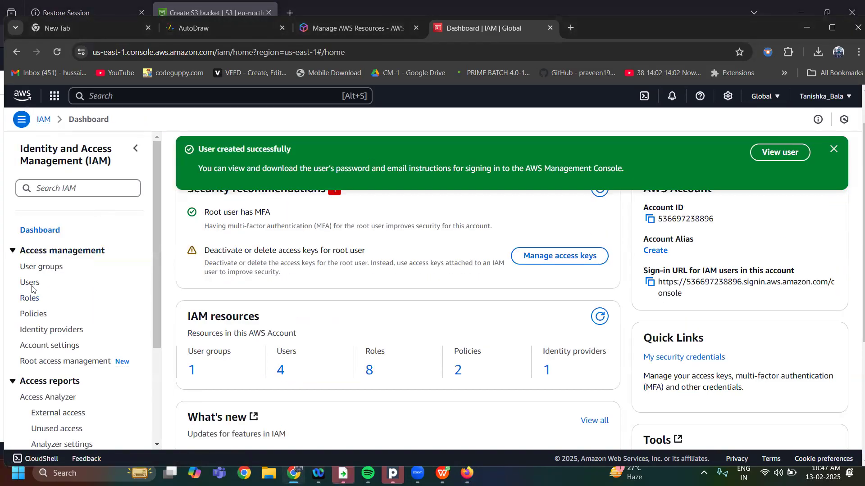
{"action": "left_click", "coordinate": [34, 286]}
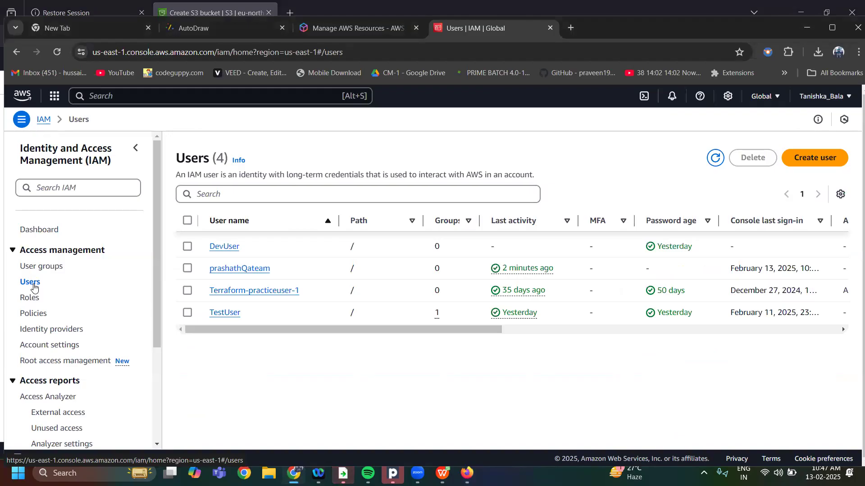
{"action": "left_click", "coordinate": [187, 269]}
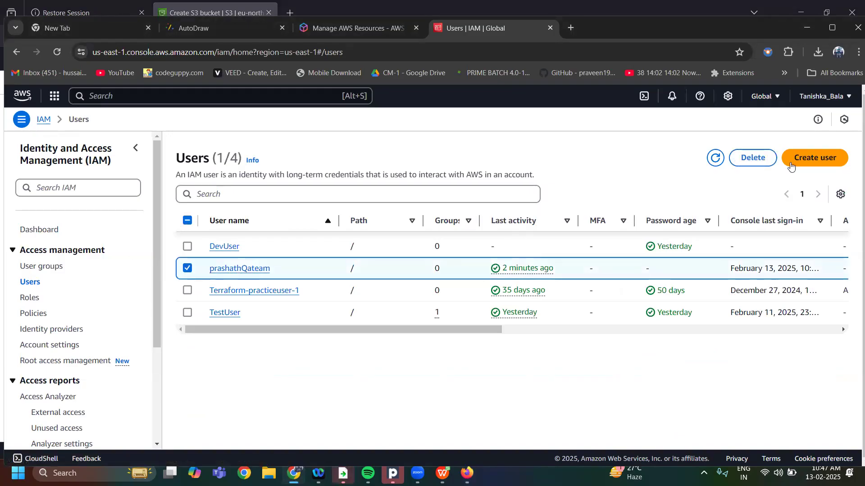
{"action": "left_click", "coordinate": [248, 269]}
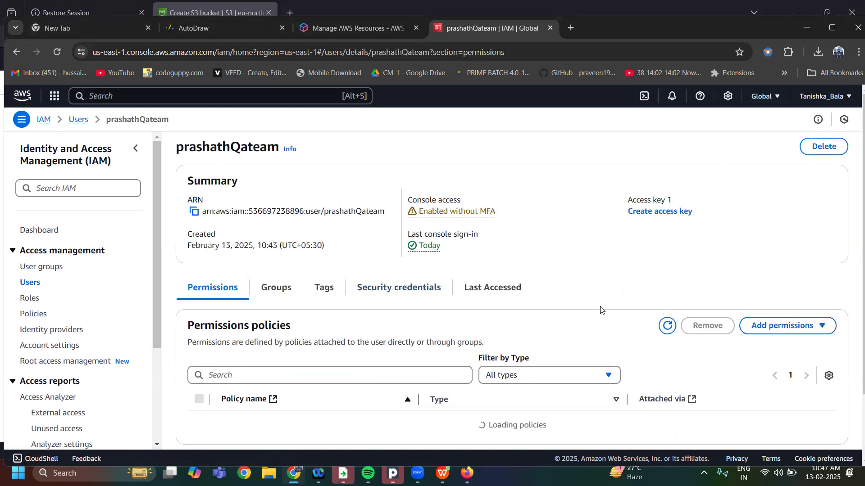
{"action": "left_click", "coordinate": [777, 331]}
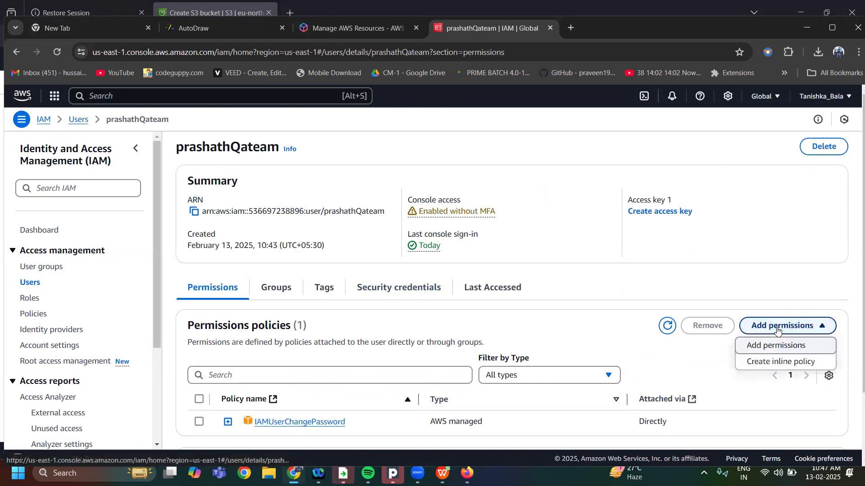
{"action": "left_click", "coordinate": [763, 350]}
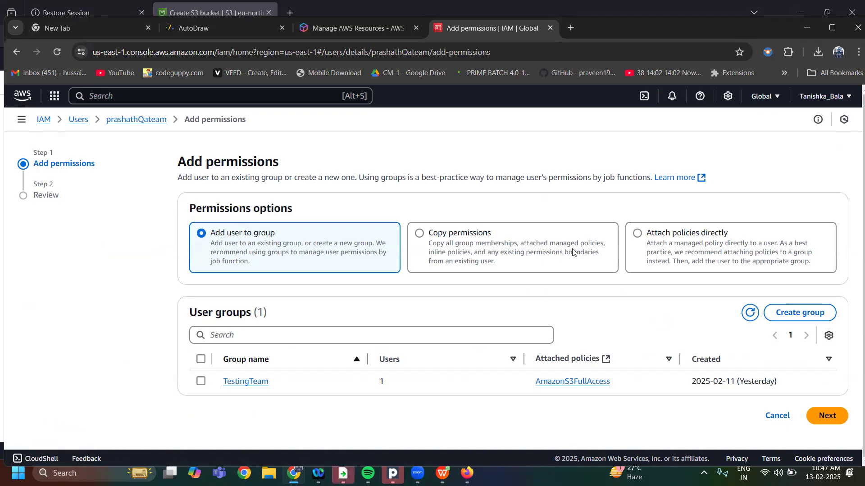
Attach the AmazonS3FullAccess policy directly to the QA team user, finding it with the policy search S3FUL
{"action": "left_click", "coordinate": [637, 235]}
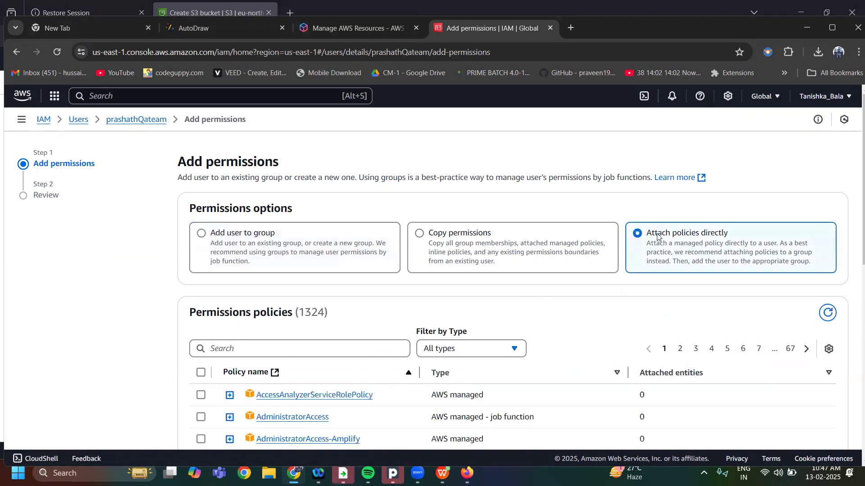
{"action": "left_click", "coordinate": [251, 349]}
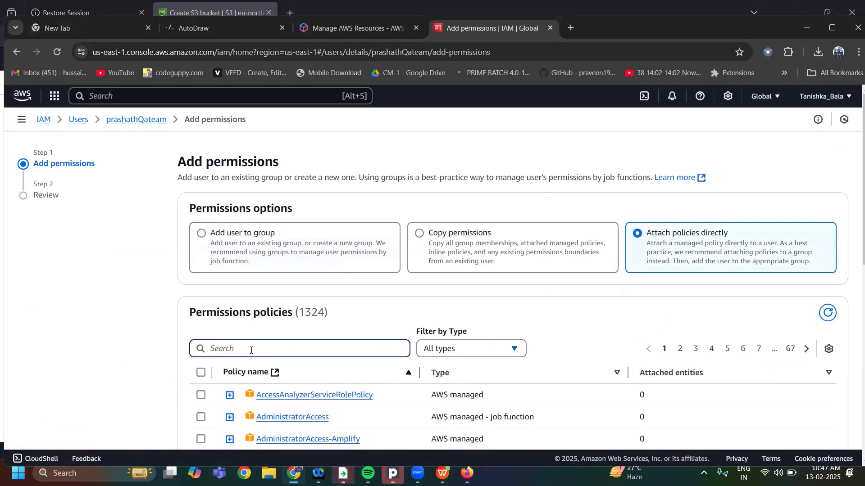
{"action": "type", "text": "S3FUL"}
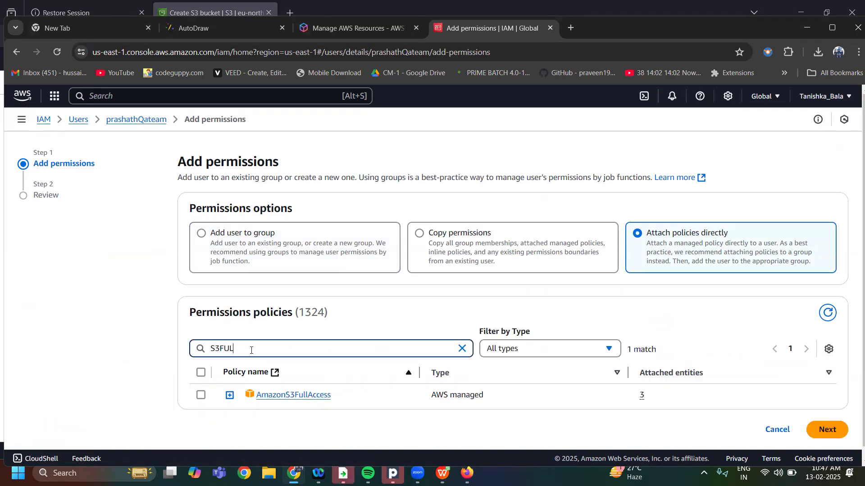
{"action": "left_click", "coordinate": [201, 395]}
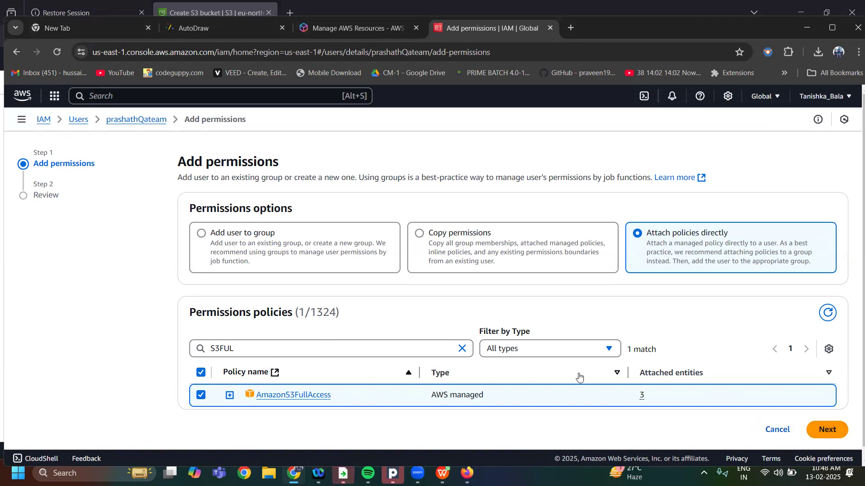
{"action": "left_click", "coordinate": [829, 433]}
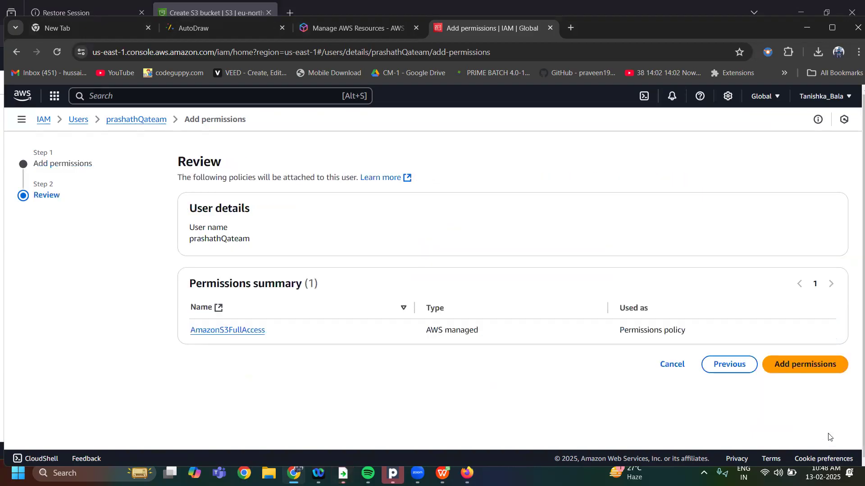
{"action": "left_click", "coordinate": [806, 369]}
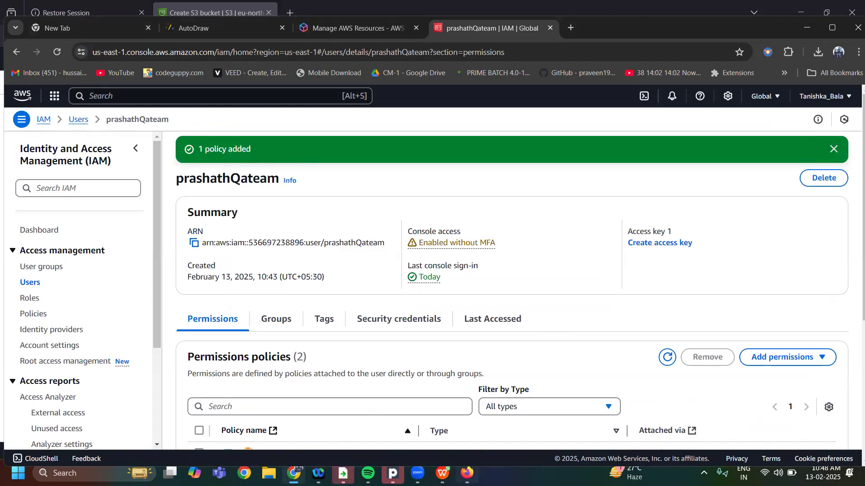
Switch to Firefox, copy the bucket name from the failed form and open a fresh Create bucket page from the S3 home page
{"action": "key", "text": "alt+Tab"}
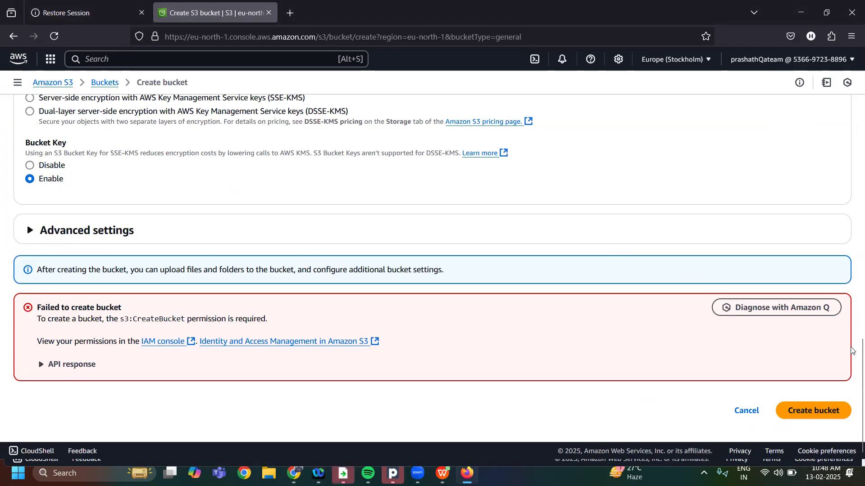
{"action": "scroll", "coordinate": [852, 316], "scroll_direction": "up", "scroll_amount": 15}
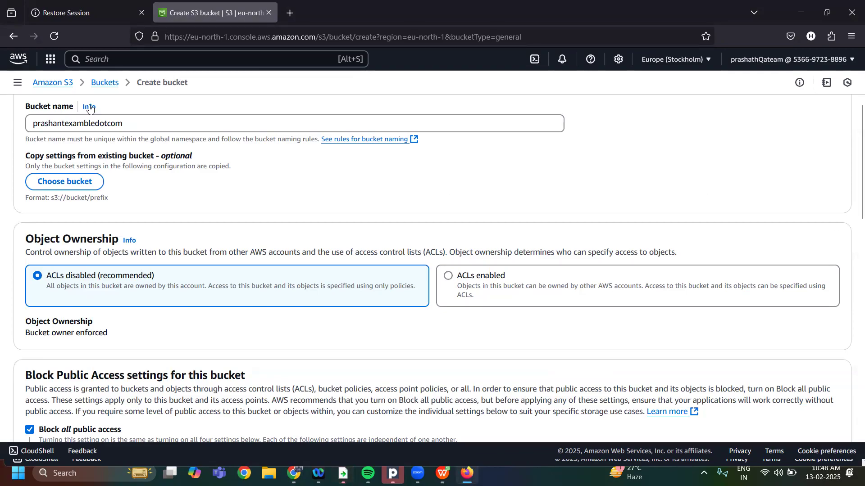
{"action": "left_click_drag", "start_coordinate": [125, 125], "coordinate": [24, 122]}
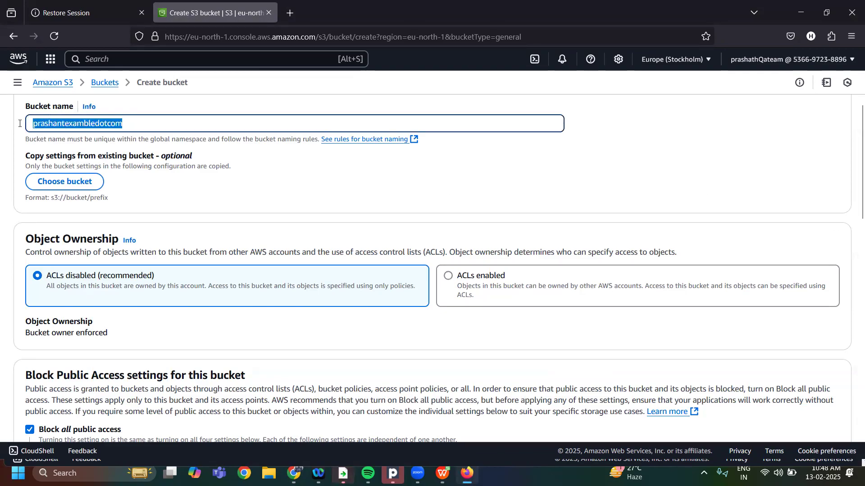
{"action": "left_click", "coordinate": [68, 84]}
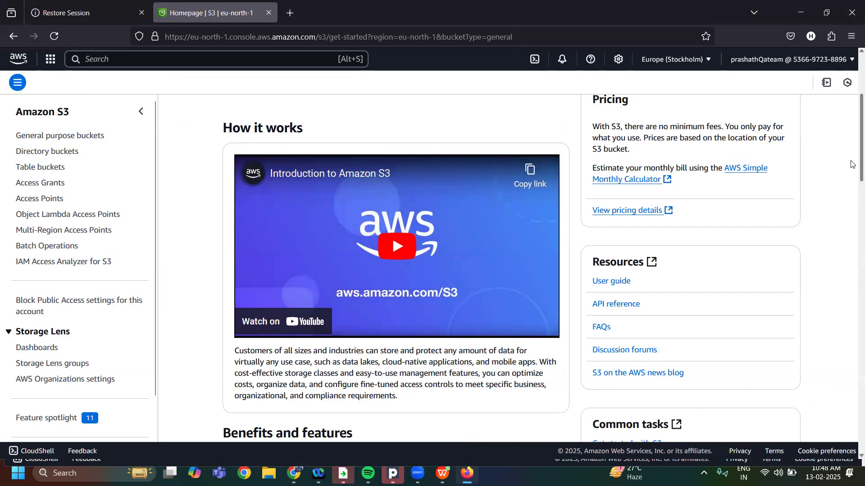
{"action": "scroll", "coordinate": [851, 134], "scroll_direction": "up", "scroll_amount": 5}
{"action": "left_click", "coordinate": [641, 211]}
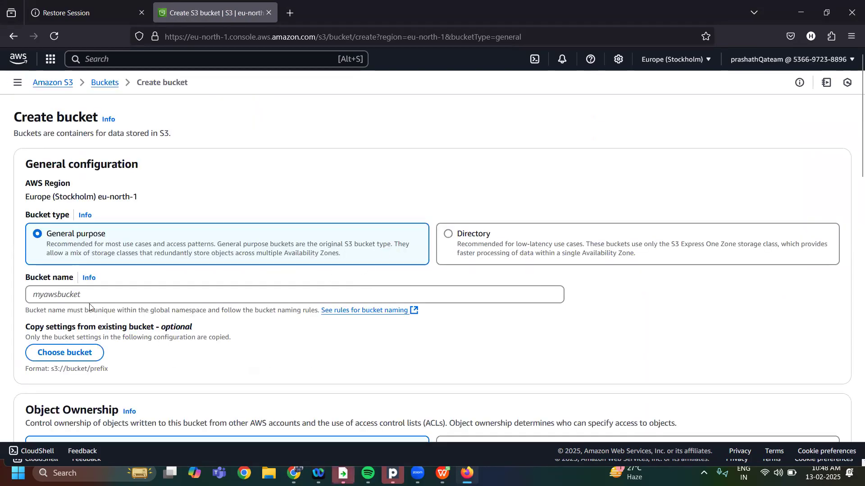
Enter the copied name for the general purpose bucket and create it with the default settings
{"action": "left_click", "coordinate": [74, 294]}
{"action": "type", "text": "prashantexambledotcom"}
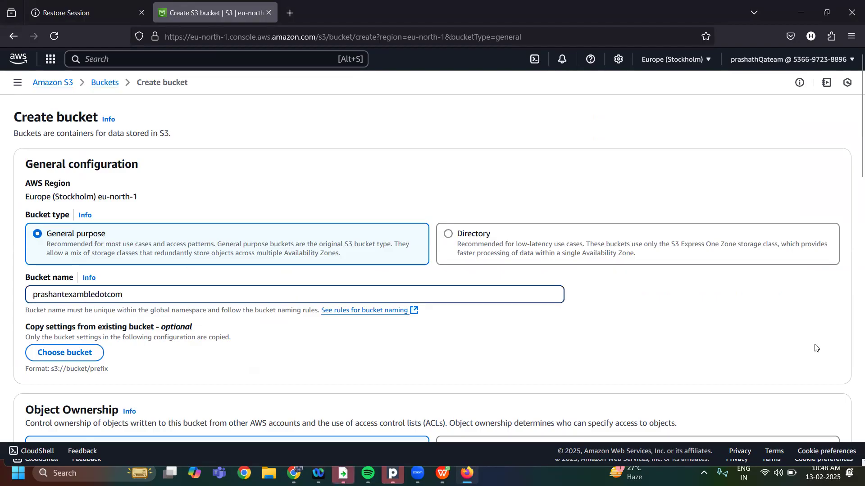
{"action": "left_click_drag", "start_coordinate": [851, 260], "coordinate": [852, 446]}
{"action": "left_click", "coordinate": [797, 411]}
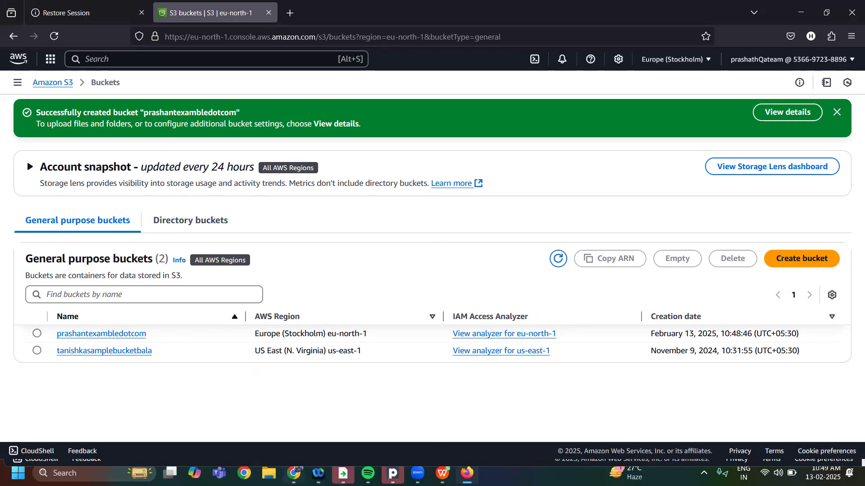
Switch to the IAM console in Chrome and start a new user testuser511 with Management Console access, as an IAM user
{"action": "left_click", "coordinate": [288, 410]}
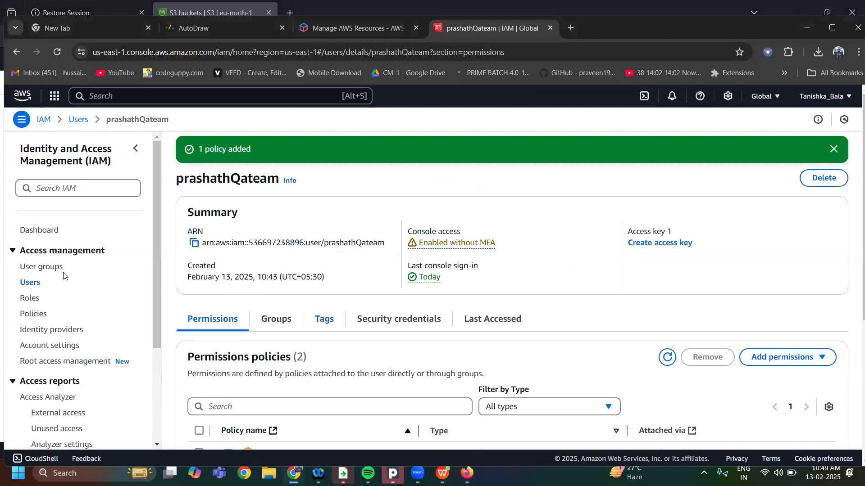
{"action": "left_click", "coordinate": [31, 282]}
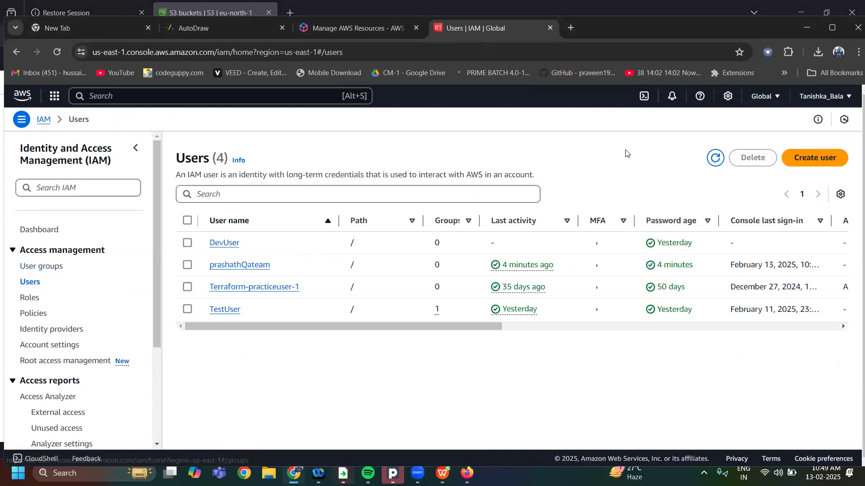
{"action": "left_click", "coordinate": [801, 158]}
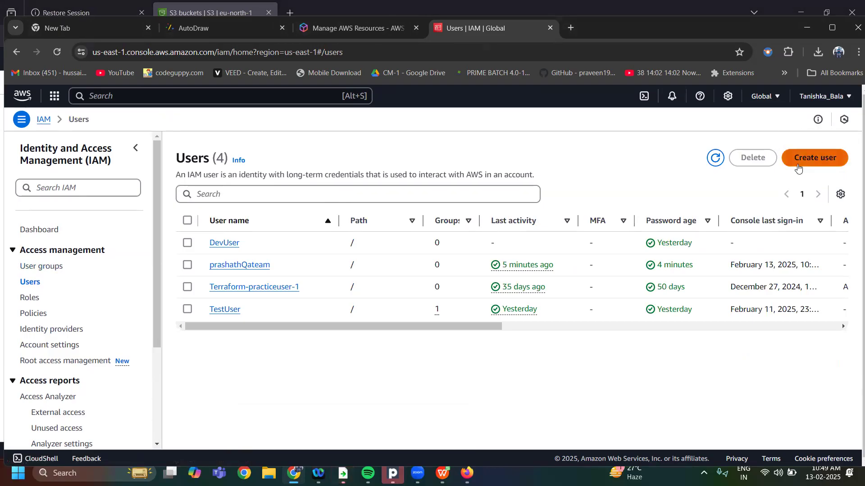
{"action": "left_click", "coordinate": [210, 232]}
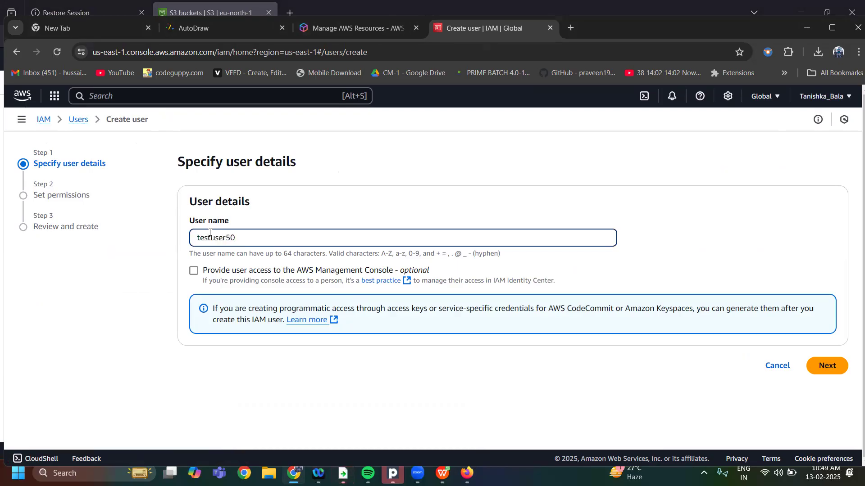
{"action": "left_click", "coordinate": [194, 272]}
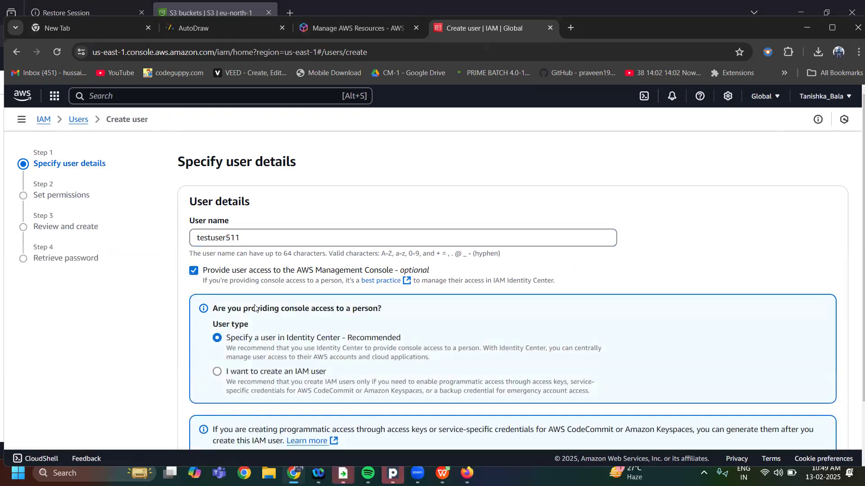
{"action": "left_click", "coordinate": [218, 372]}
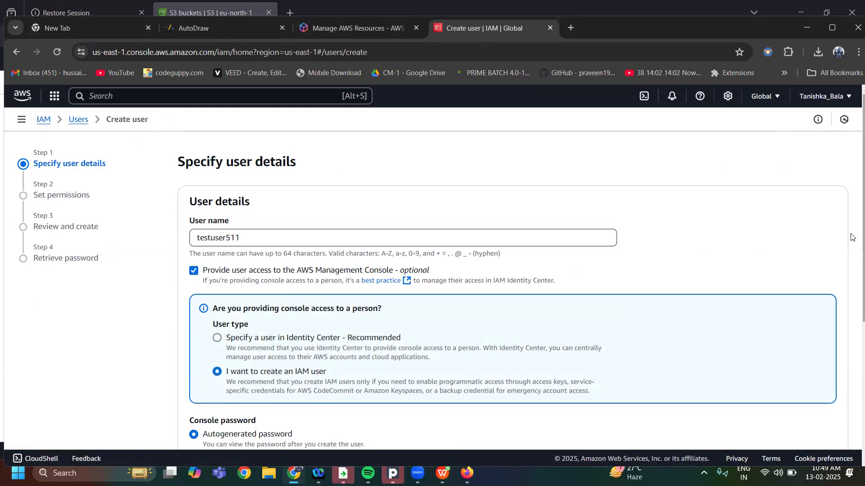
Set a custom console password for testuser511, continue to the permissions page and save the password in the browser
{"action": "scroll", "coordinate": [851, 266], "scroll_direction": "down", "scroll_amount": 5}
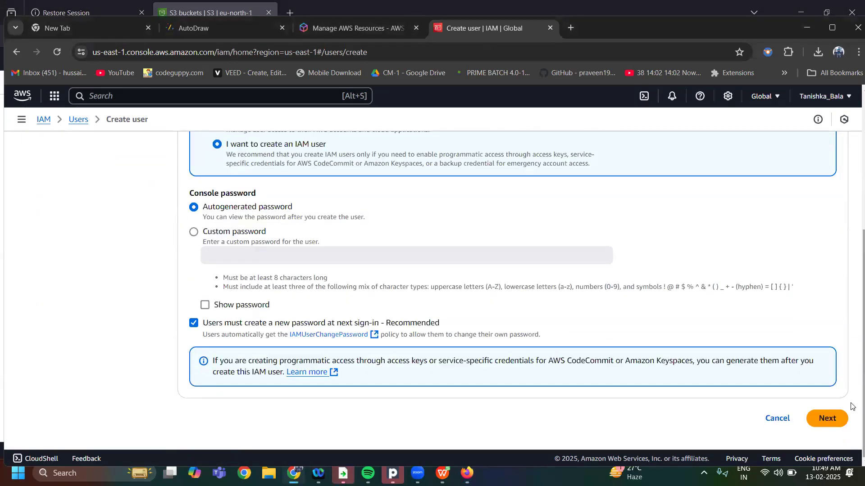
{"action": "left_click", "coordinate": [195, 232]}
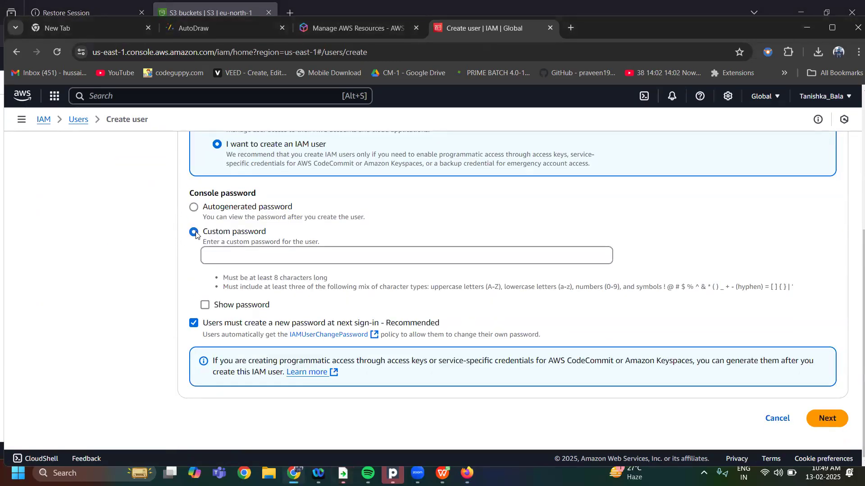
{"action": "left_click", "coordinate": [223, 261]}
{"action": "type", "text": "••••••••••"}
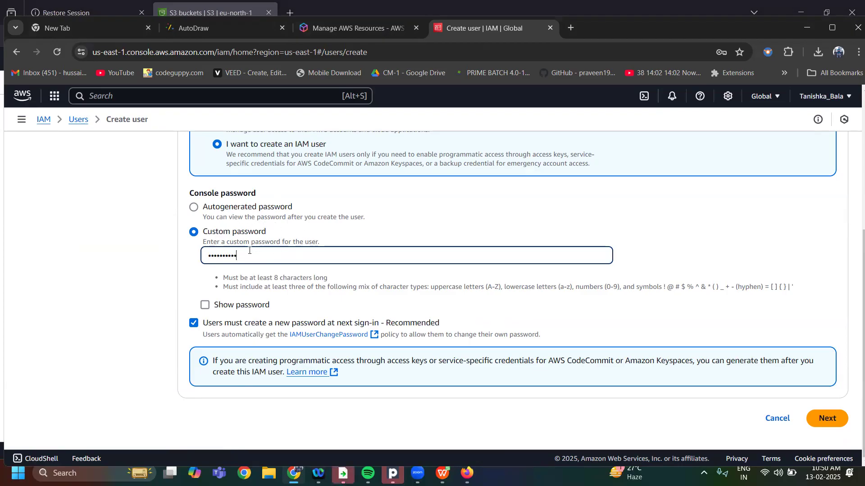
{"action": "left_click", "coordinate": [831, 420]}
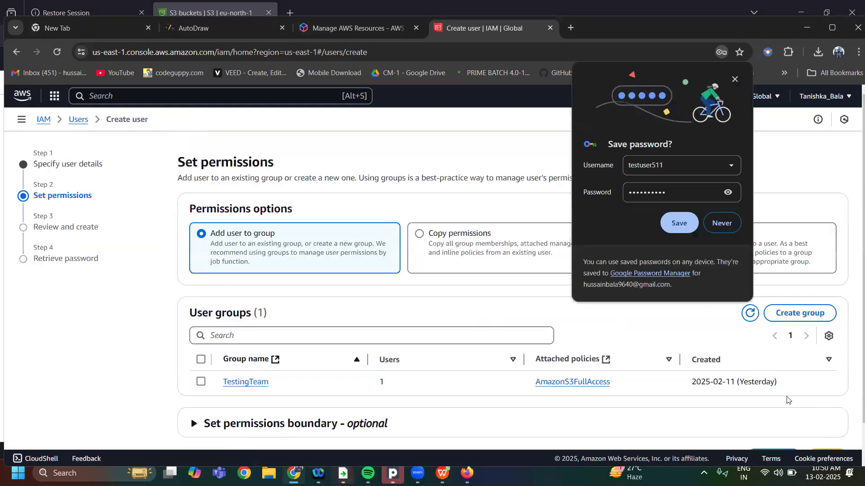
{"action": "left_click", "coordinate": [678, 223]}
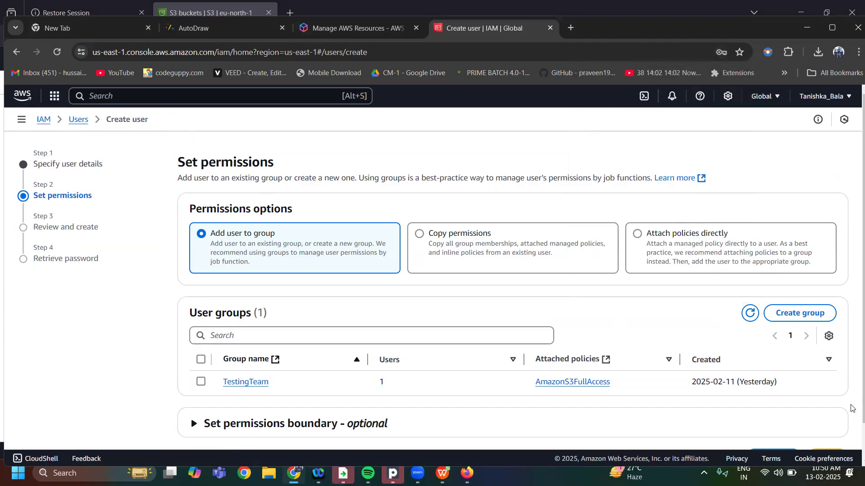
Create testuser511 without adding it to a group and download its credentials as a .csv file
{"action": "scroll", "coordinate": [853, 400], "scroll_direction": "down", "scroll_amount": 1}
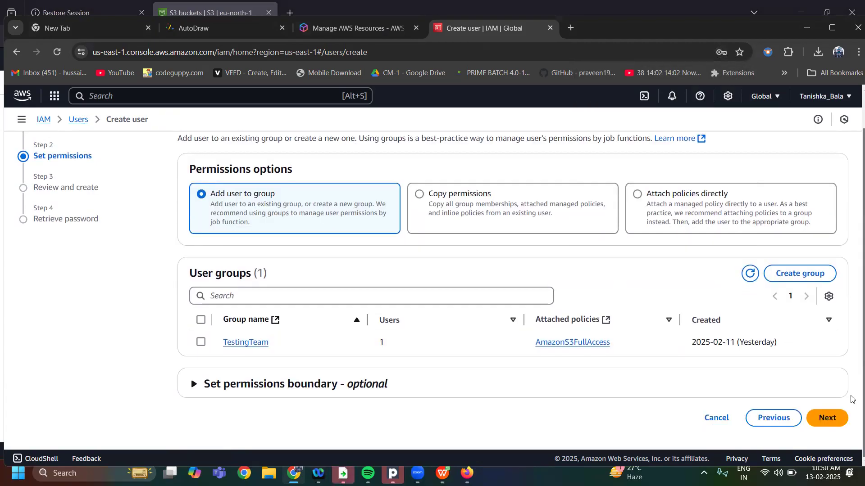
{"action": "left_click", "coordinate": [824, 418]}
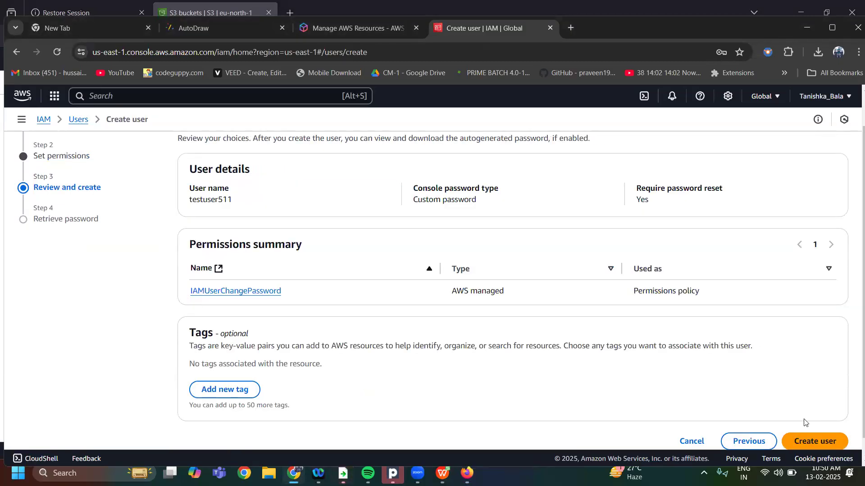
{"action": "left_click", "coordinate": [808, 440]}
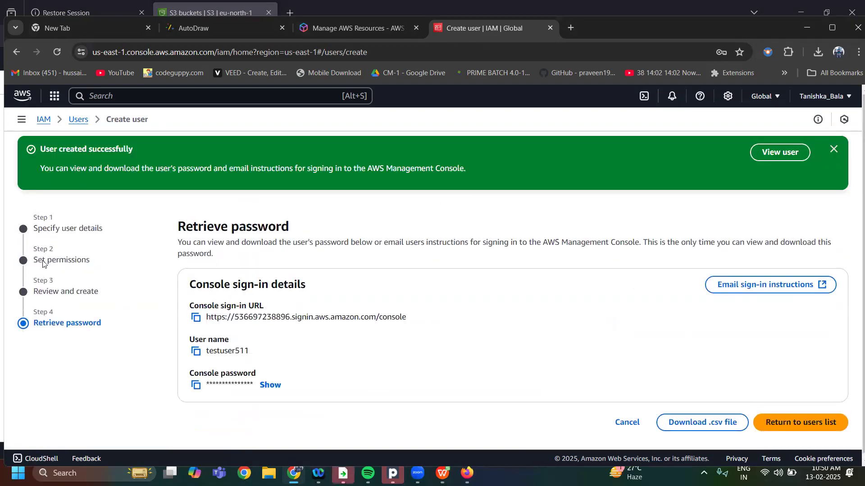
{"action": "left_click", "coordinate": [694, 421]}
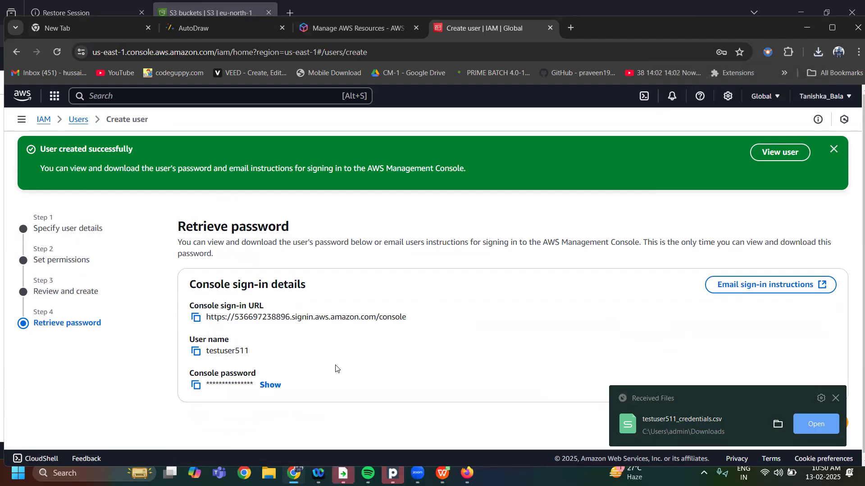
Start creating a new IAM user group and name it QATeam
{"action": "left_click", "coordinate": [41, 122]}
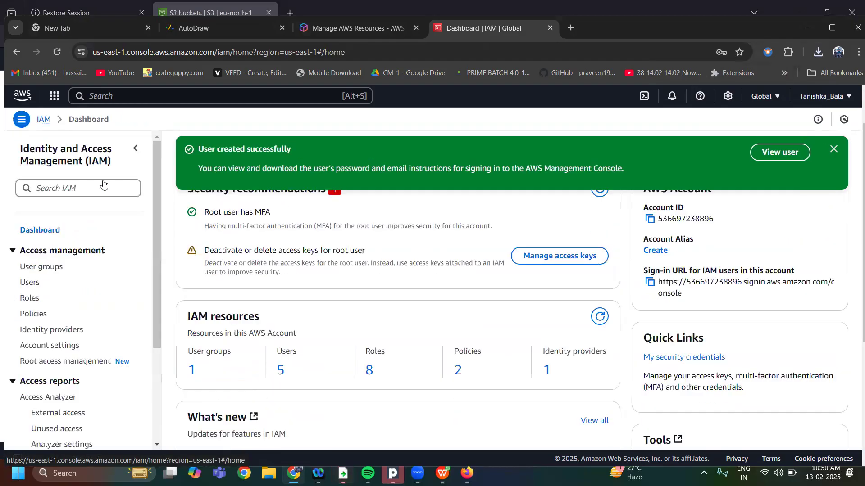
{"action": "left_click", "coordinate": [50, 271]}
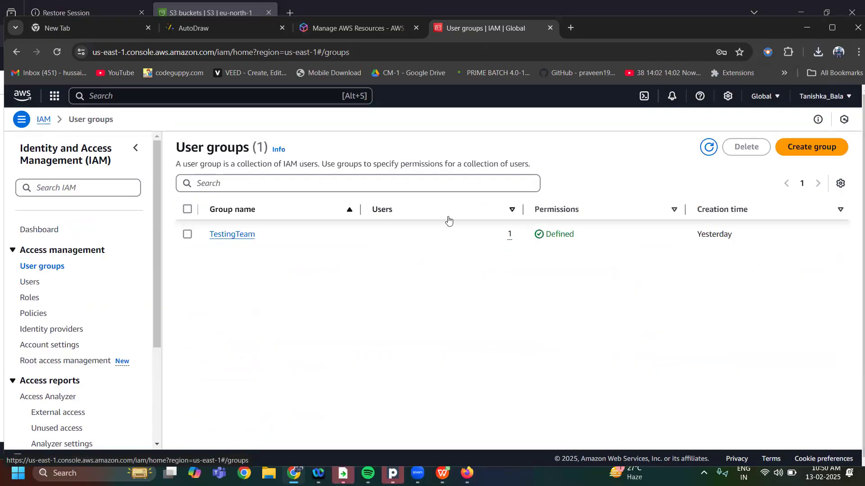
{"action": "left_click", "coordinate": [793, 150]}
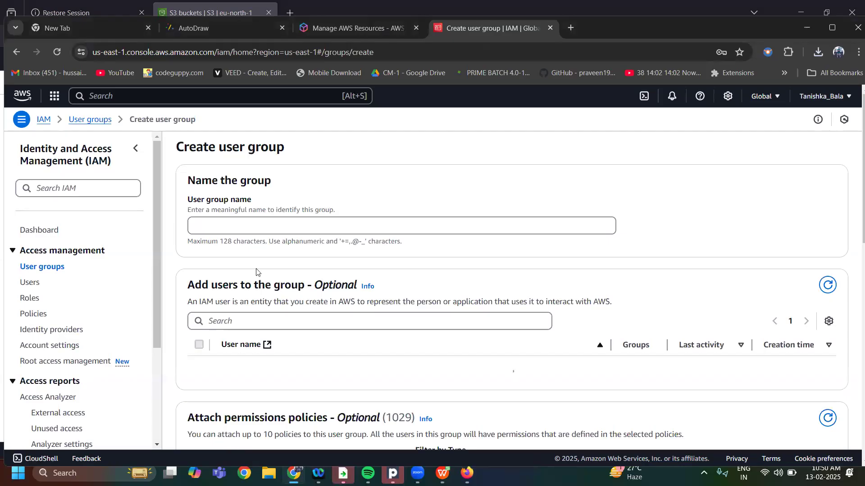
{"action": "left_click", "coordinate": [215, 227]}
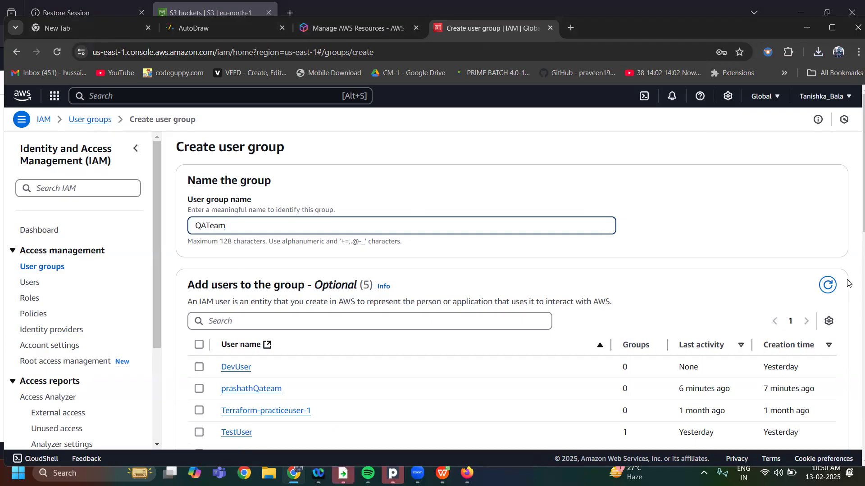
Find the AmazonS3FullAccess policy by searching for S3Fu and select it for the new QATeam group
{"action": "scroll", "coordinate": [853, 220], "scroll_direction": "down", "scroll_amount": 6}
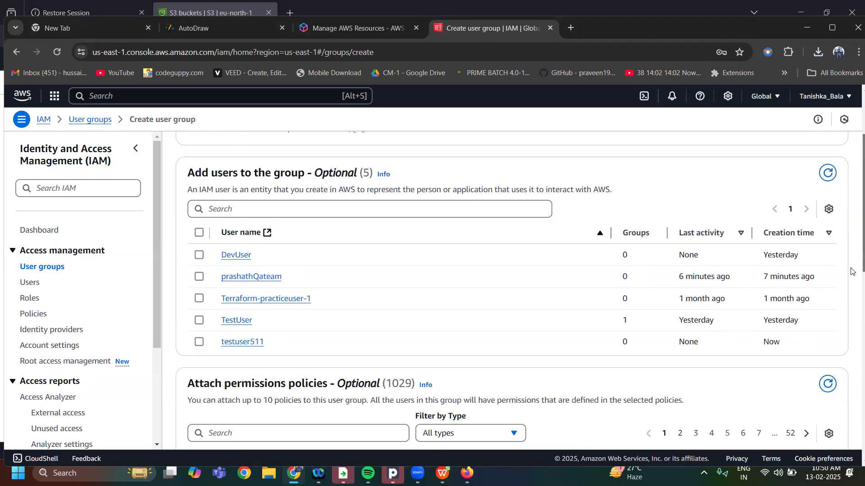
{"action": "left_click", "coordinate": [261, 274]}
{"action": "type", "text": "S"}
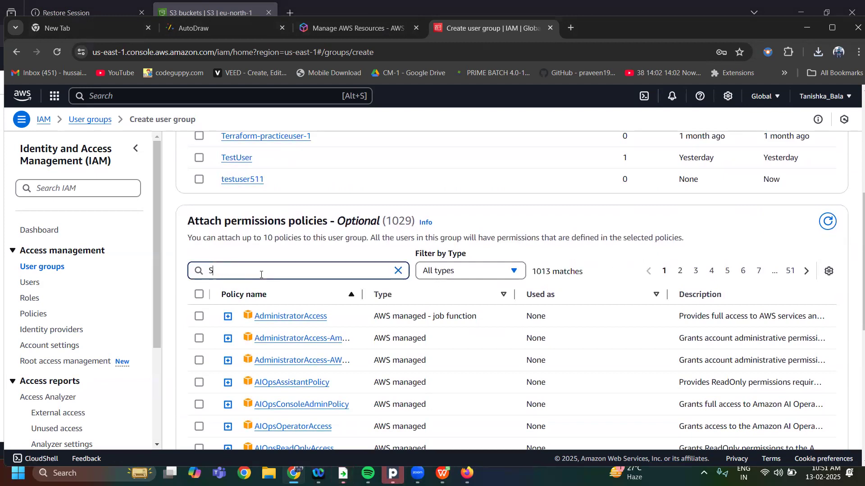
{"action": "type", "text": "3Fu"}
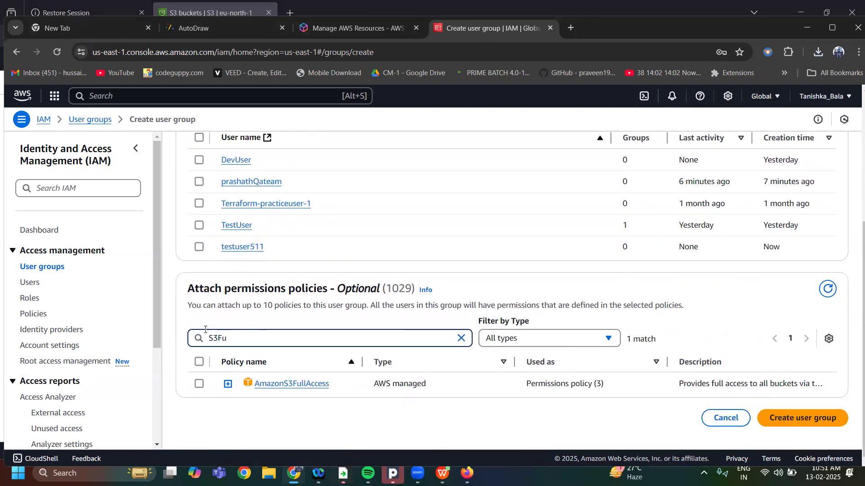
{"action": "left_click", "coordinate": [198, 384]}
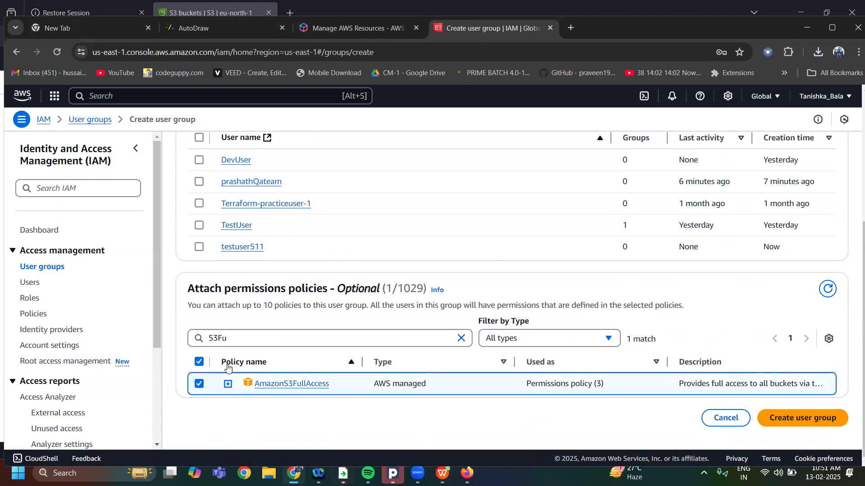
Also select the AmazonEC2FullAccess policy by searching for Ec2Full, and create the QATeam user group
{"action": "double_click", "coordinate": [248, 335]}
{"action": "key", "text": "BackSpace"}
{"action": "type", "text": "Ec2Full"}
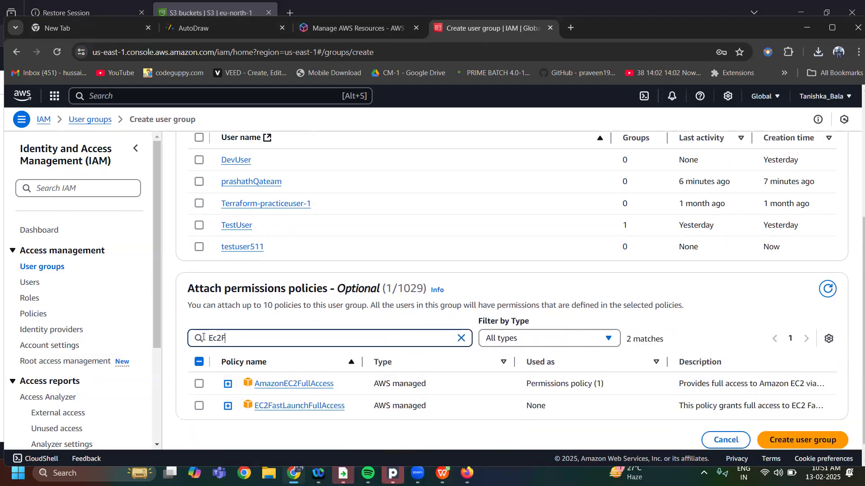
{"action": "left_click", "coordinate": [199, 384]}
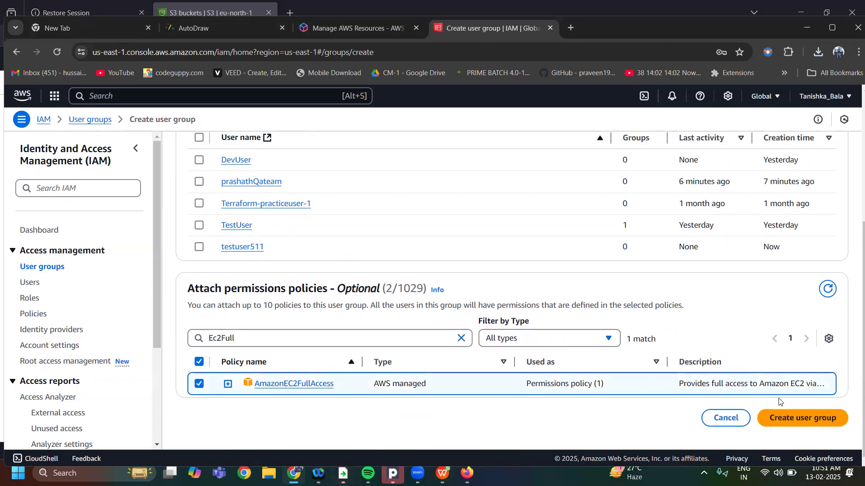
{"action": "left_click", "coordinate": [784, 419]}
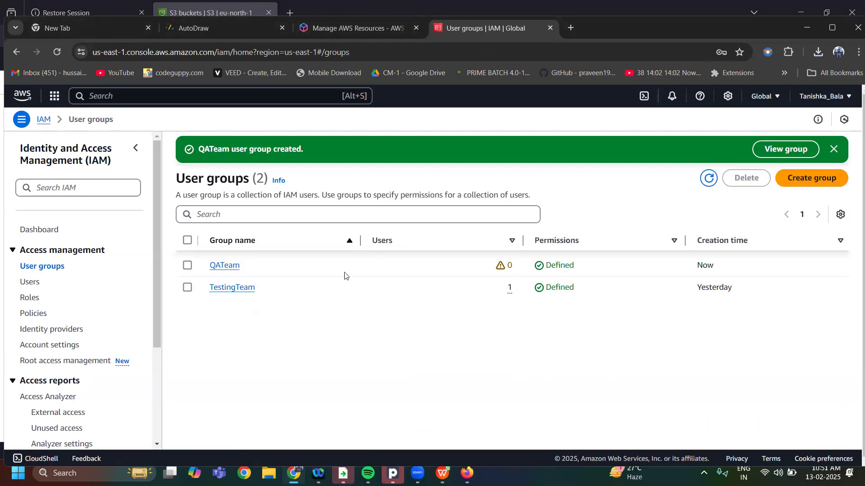
Add the existing Qateam user, TestUser and testuser511 to the QATeam group, and show the group's permissions policies
{"action": "left_click", "coordinate": [218, 271]}
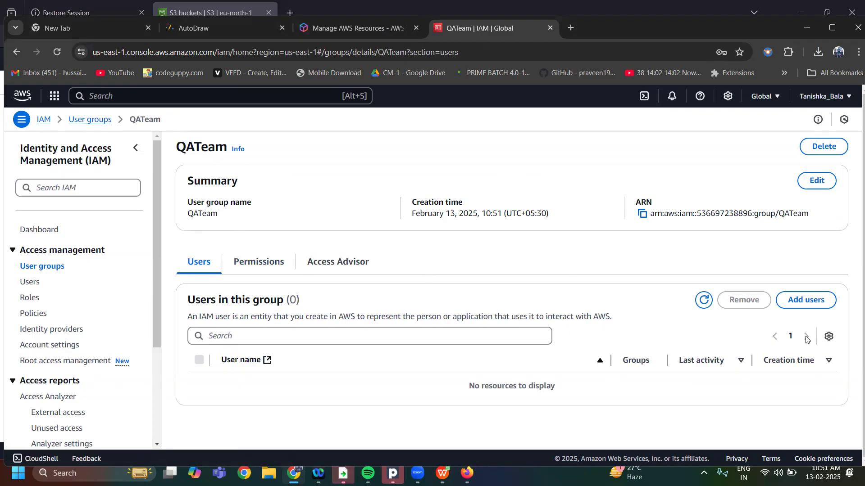
{"action": "left_click", "coordinate": [804, 300]}
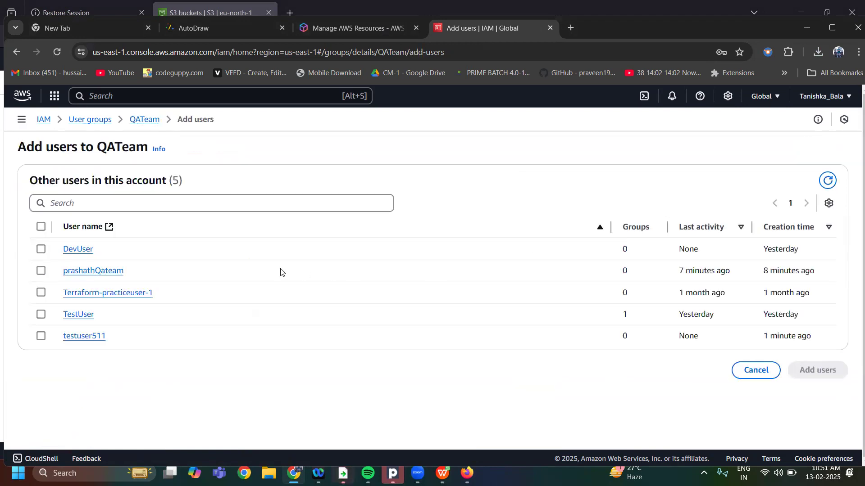
{"action": "left_click", "coordinate": [41, 272]}
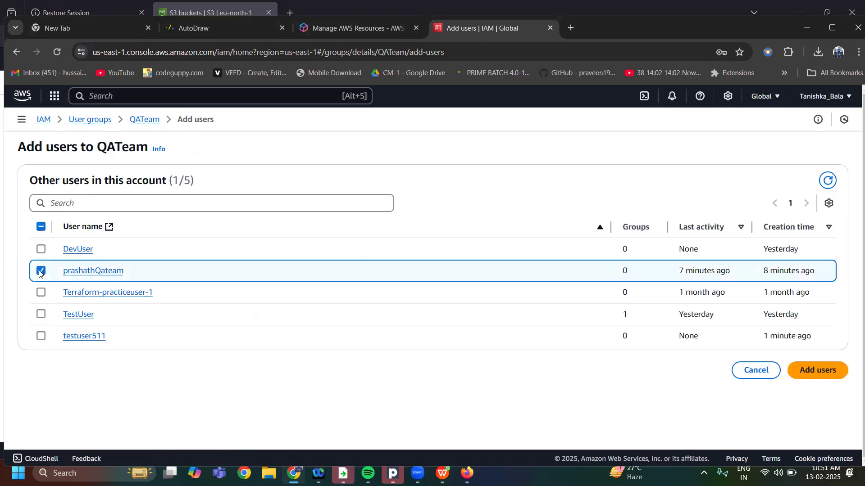
{"action": "left_click", "coordinate": [41, 338]}
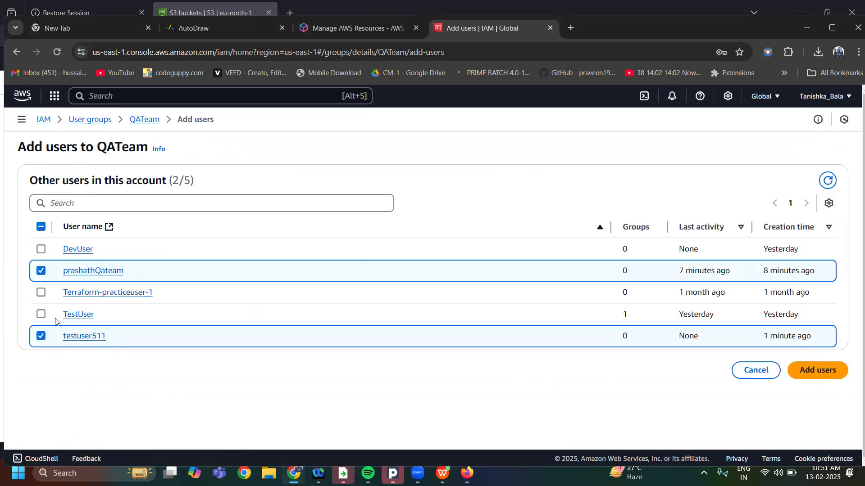
{"action": "left_click", "coordinate": [41, 317]}
{"action": "left_click", "coordinate": [42, 319]}
{"action": "left_click", "coordinate": [41, 315]}
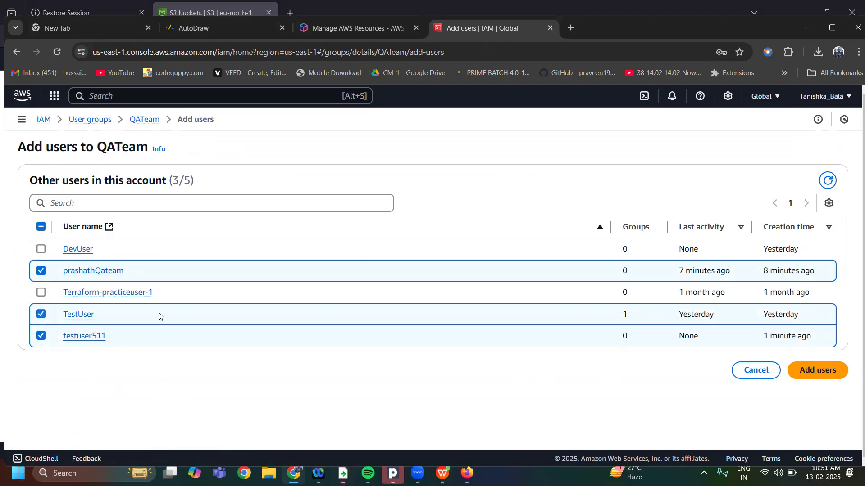
{"action": "left_click", "coordinate": [825, 372]}
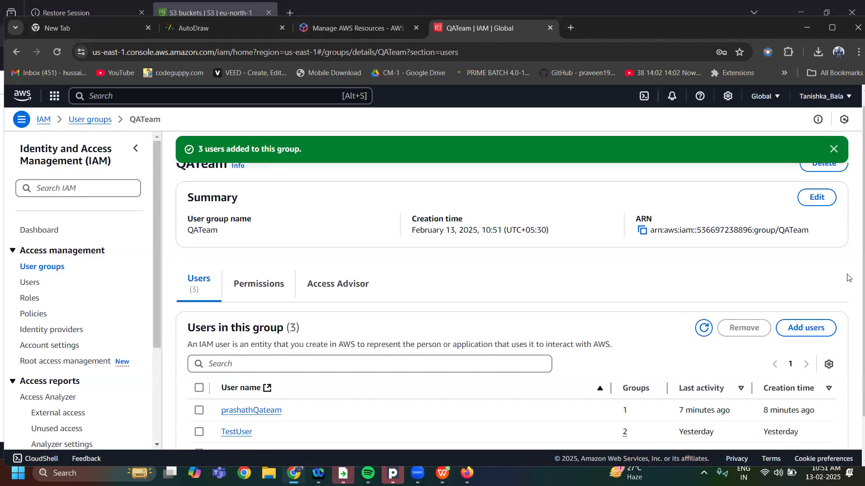
{"action": "scroll", "coordinate": [851, 306], "scroll_direction": "down", "scroll_amount": 2}
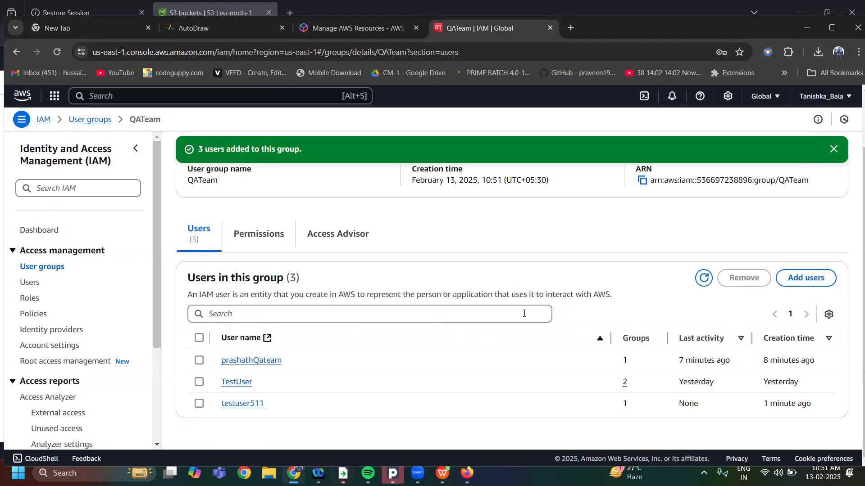
{"action": "left_click", "coordinate": [259, 233]}
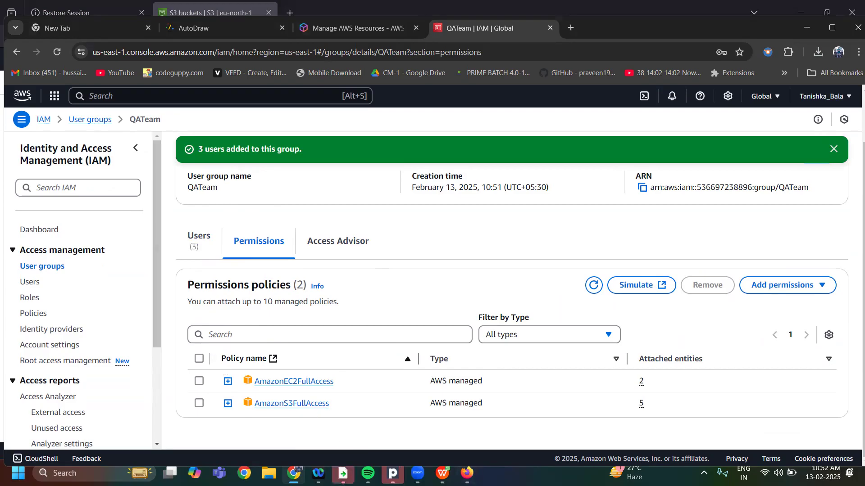
Switch to Firefox, inspect the Stockholm S3 bucket's contents and available object actions, and return to the bucket list
{"action": "left_click", "coordinate": [467, 474]}
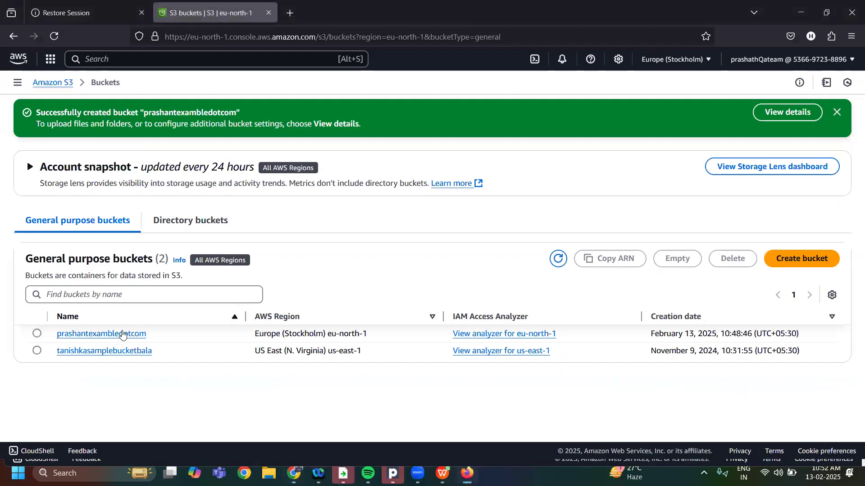
{"action": "left_click", "coordinate": [122, 333]}
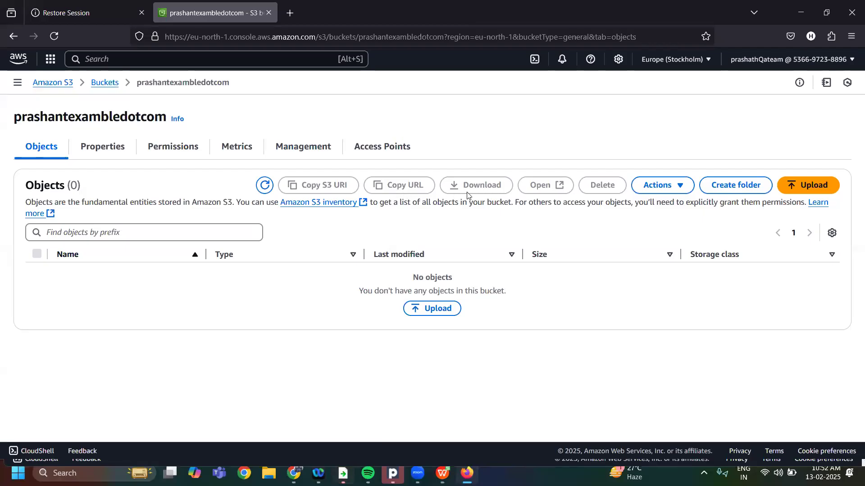
{"action": "left_click", "coordinate": [647, 193]}
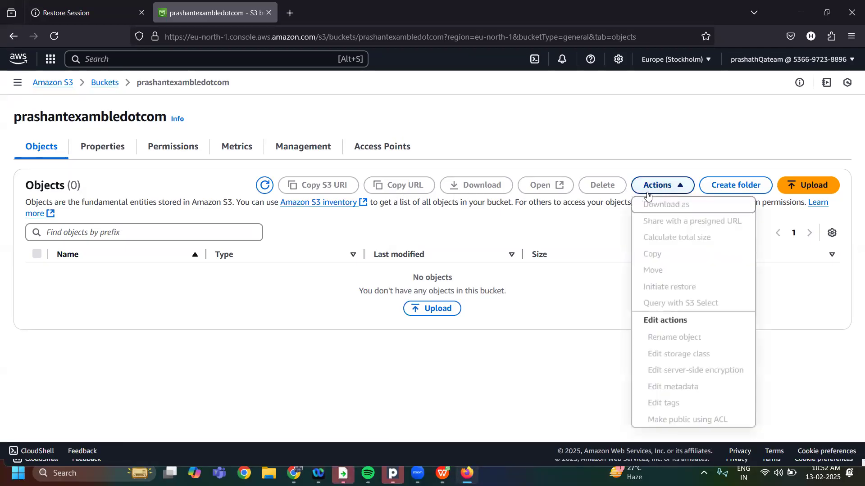
{"action": "left_click", "coordinate": [647, 194]}
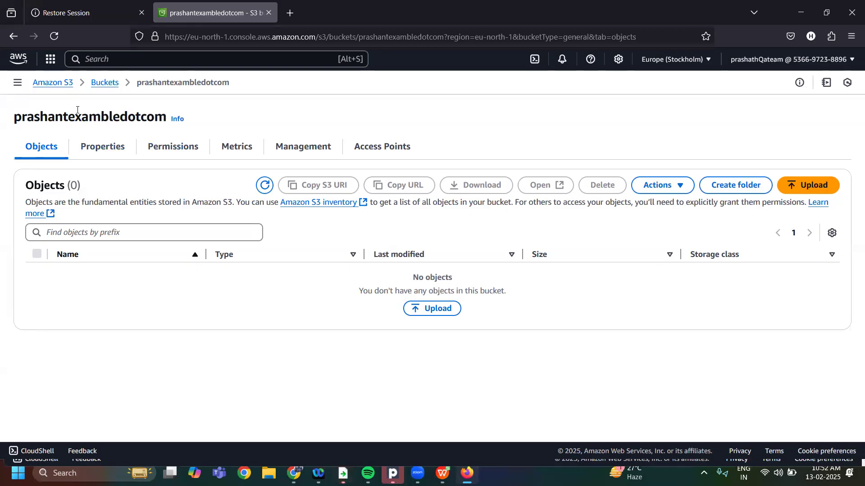
{"action": "left_click", "coordinate": [18, 83]}
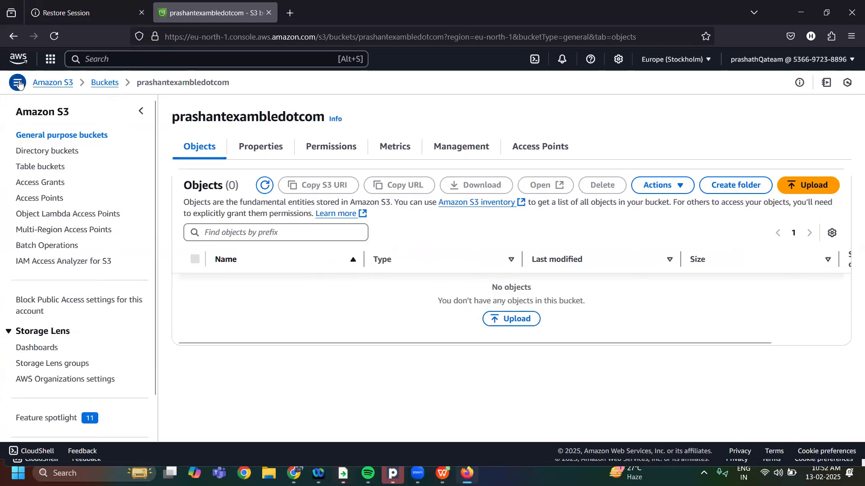
{"action": "left_click", "coordinate": [104, 83]}
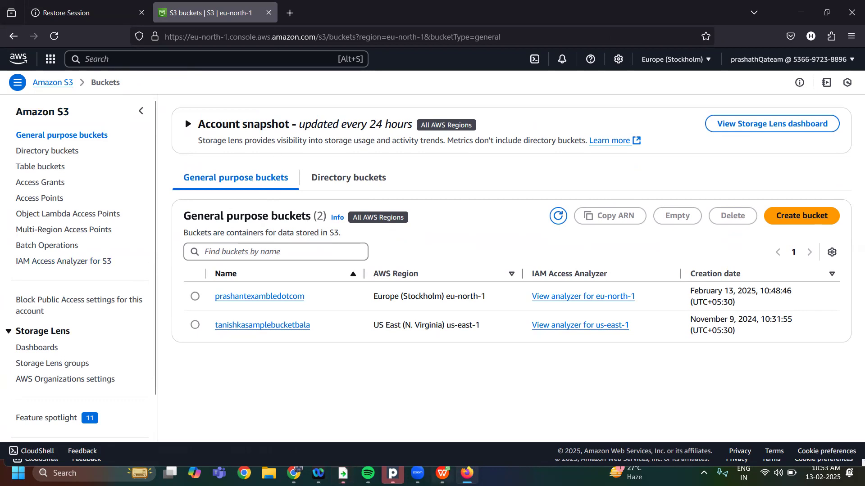
Switch back to the IAM console in Chrome and review the user groups list and the IAM dashboard
{"action": "mouse_move", "coordinate": [294, 473]}
{"action": "left_click", "coordinate": [290, 405]}
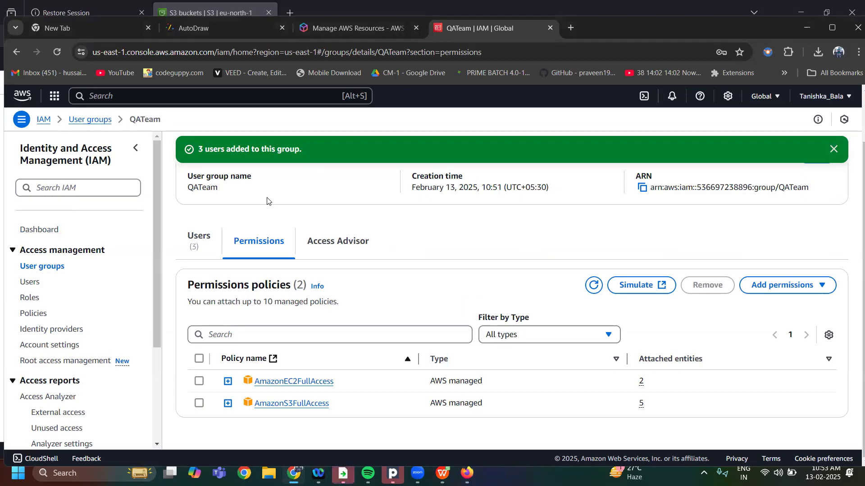
{"action": "left_click", "coordinate": [47, 269]}
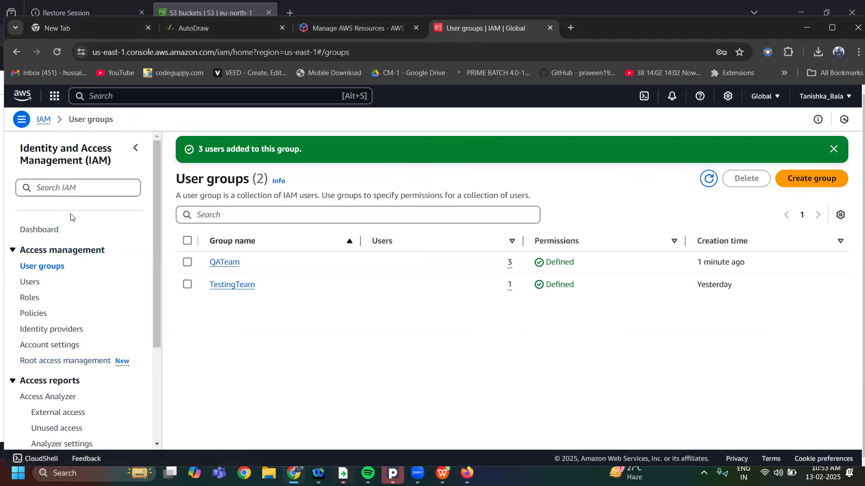
{"action": "left_click", "coordinate": [42, 121]}
{"action": "scroll", "coordinate": [42, 122], "scroll_direction": "down", "scroll_amount": 1}
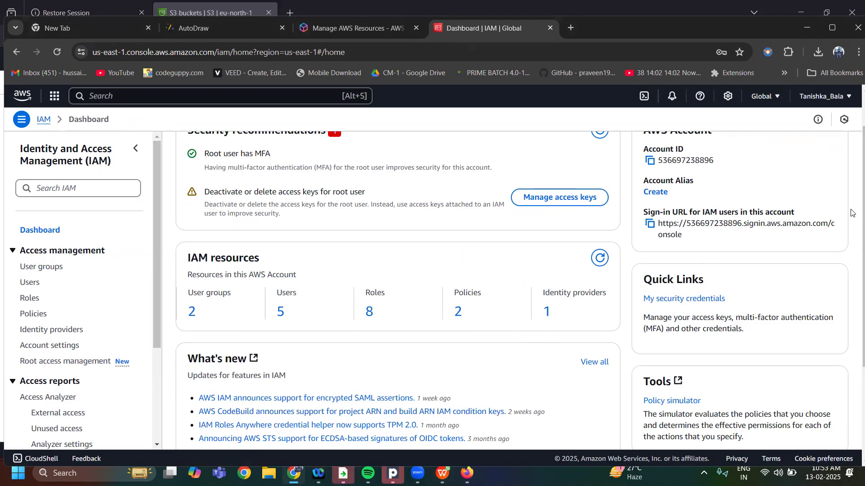
{"action": "scroll", "coordinate": [853, 153], "scroll_direction": "up", "scroll_amount": 1}
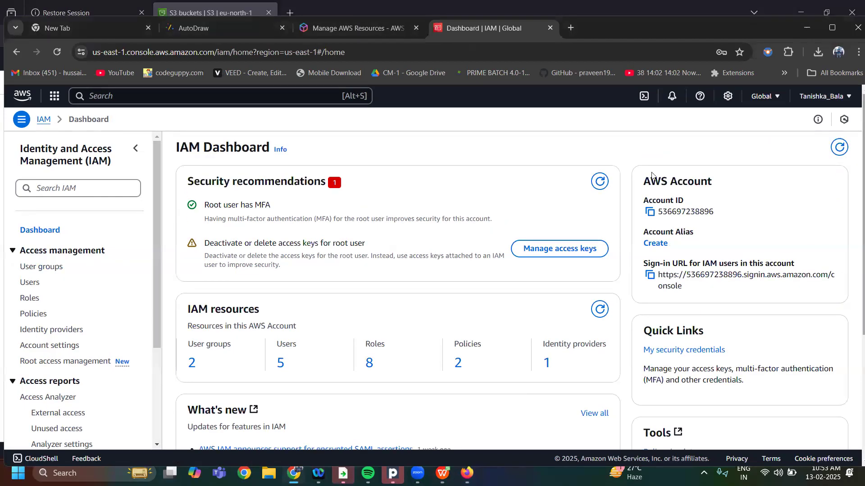